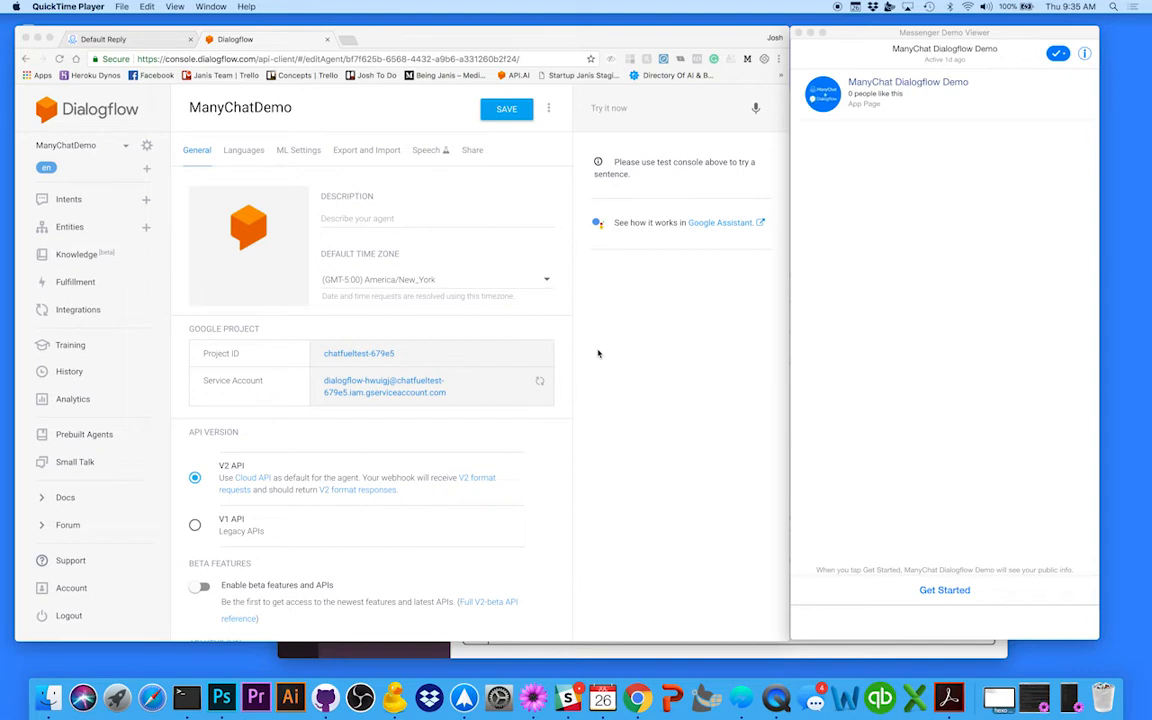
Start the conversation with the ManyChat Dialogflow Demo bot in Messenger Demo Viewer and send the message "This is awesome!"
click(946, 450)
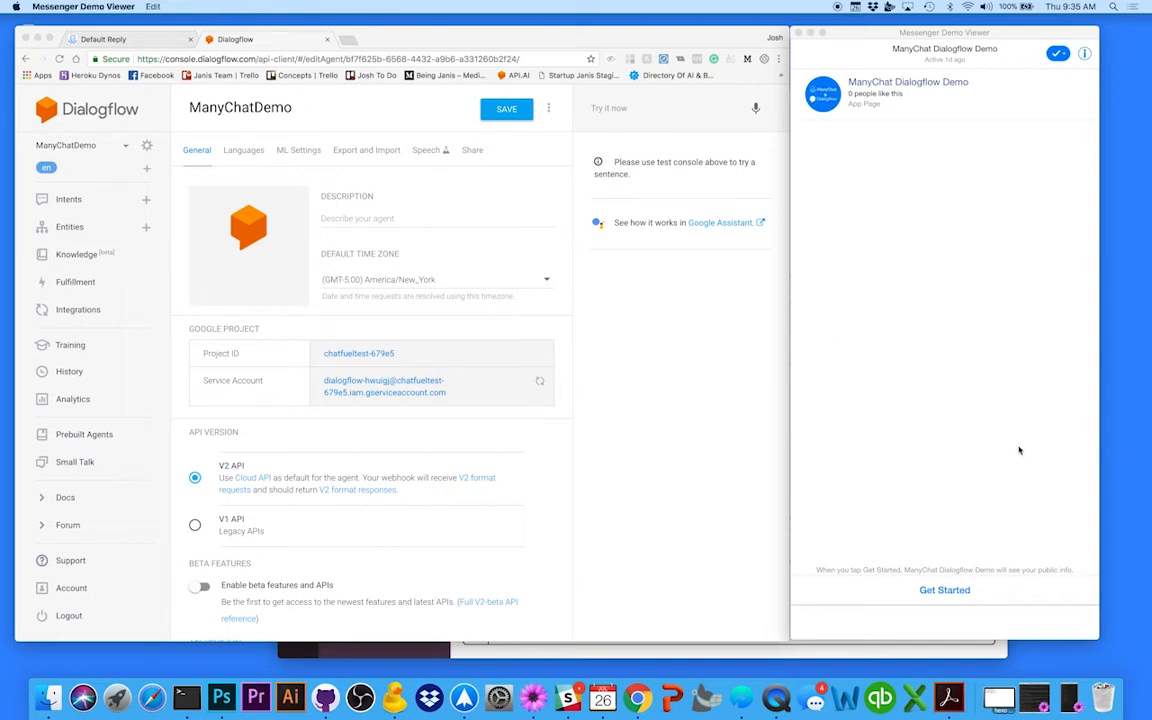
click(945, 590)
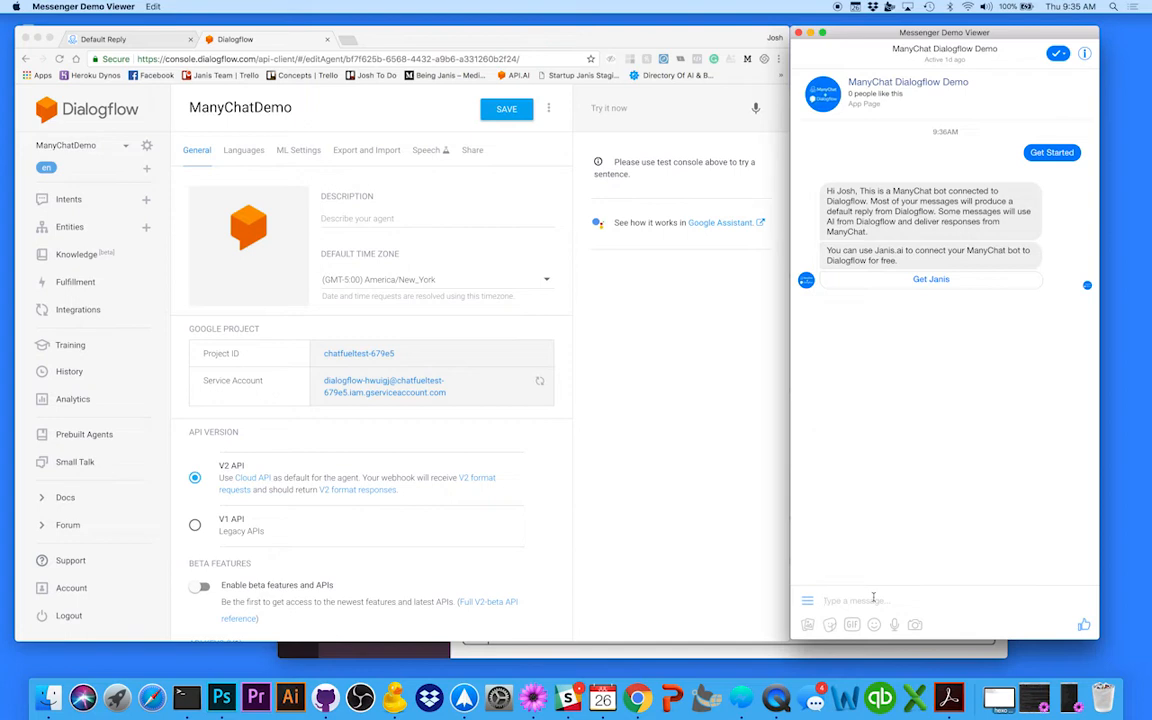
text(This is awesome!)
key(Return)
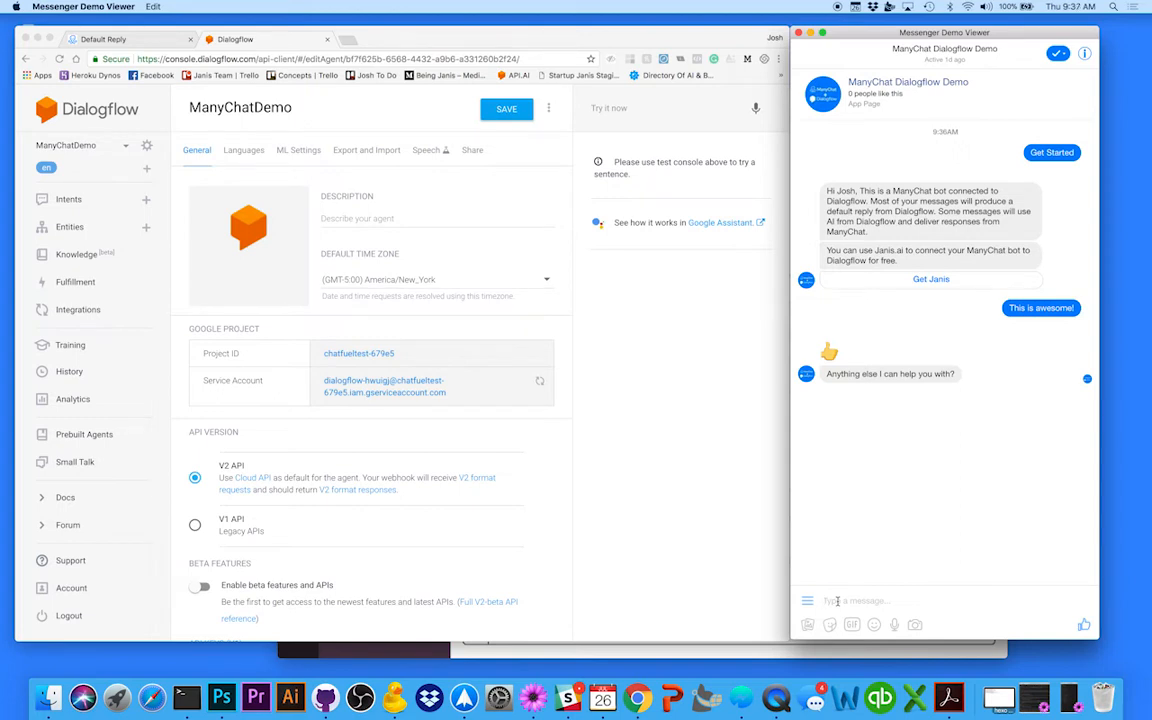
Ask the demo bot "Do you ship to Canada?" and "Do you ship to India?"
text(Do you ship to Canada?)
key(Return)
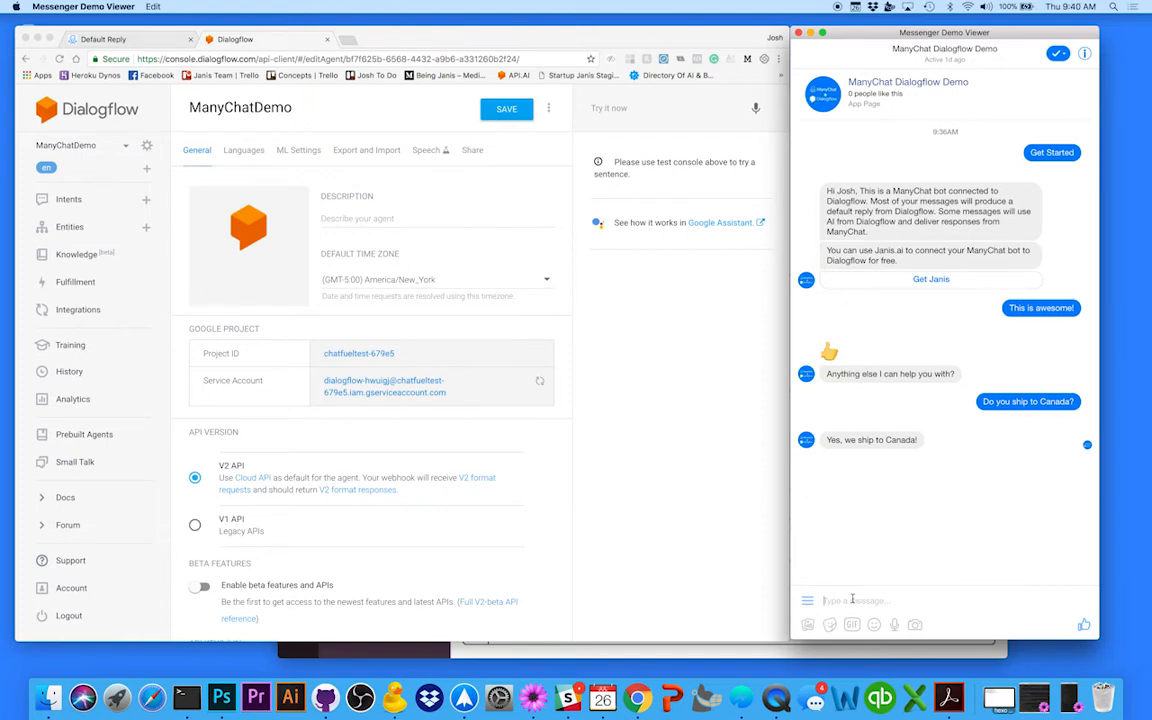
text(Do you ship to India?)
key(Return)
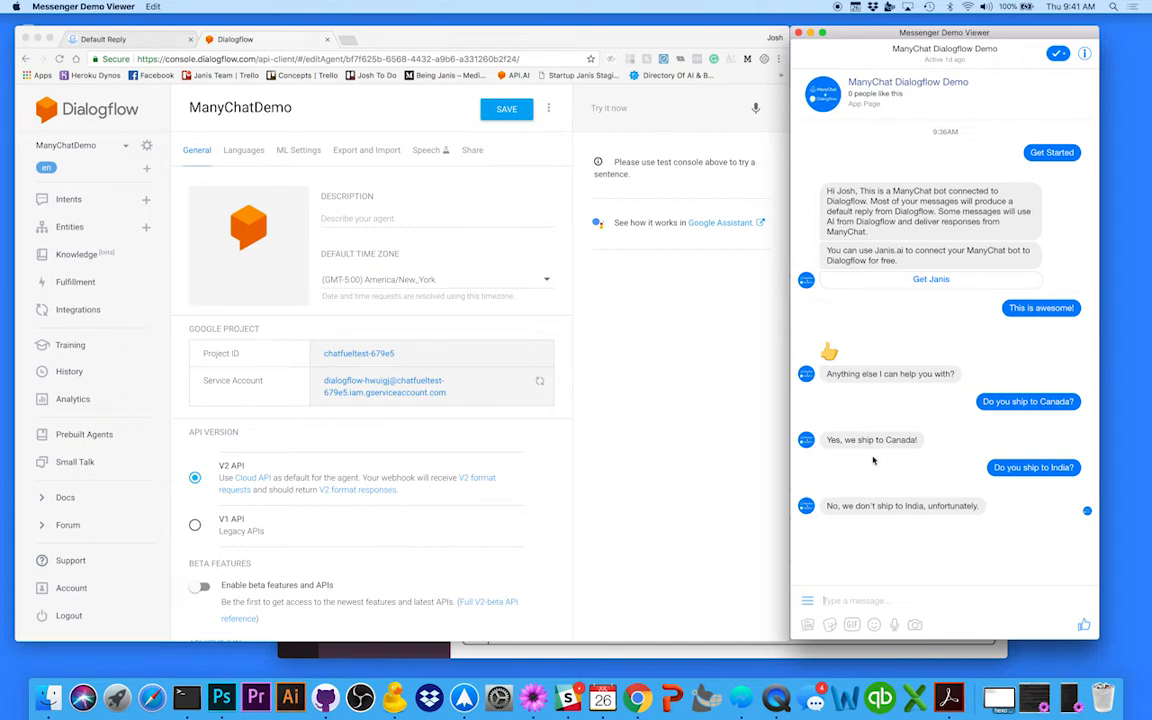
click(655, 462)
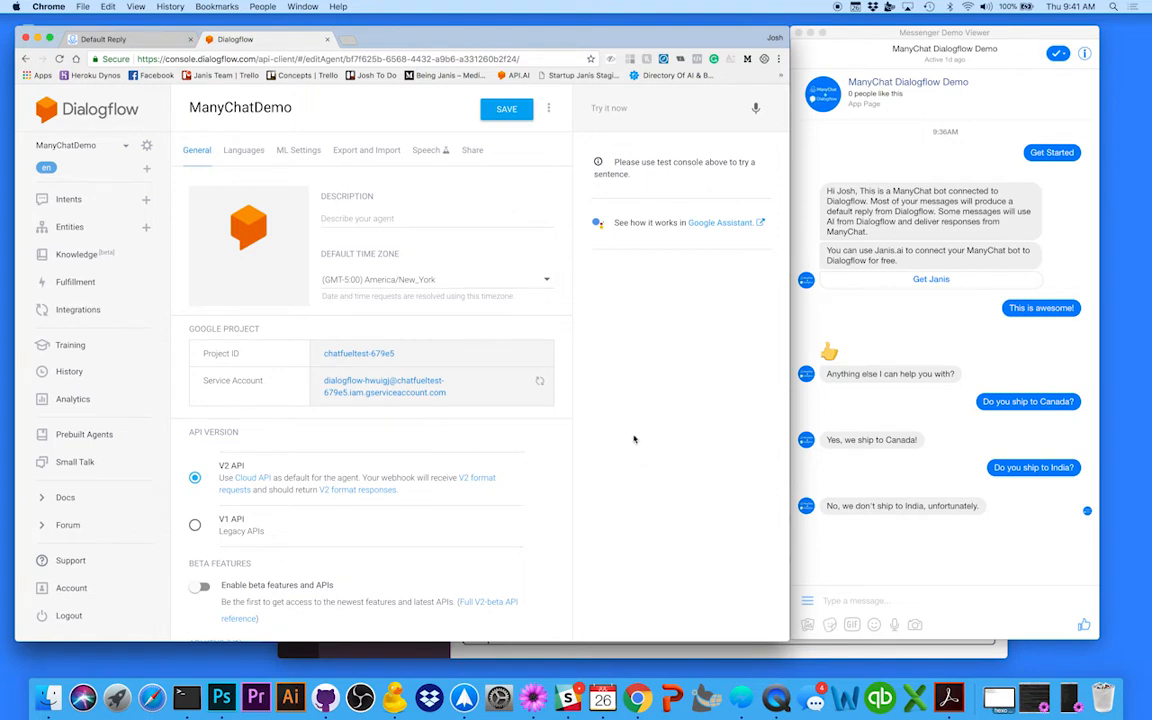
click(124, 149)
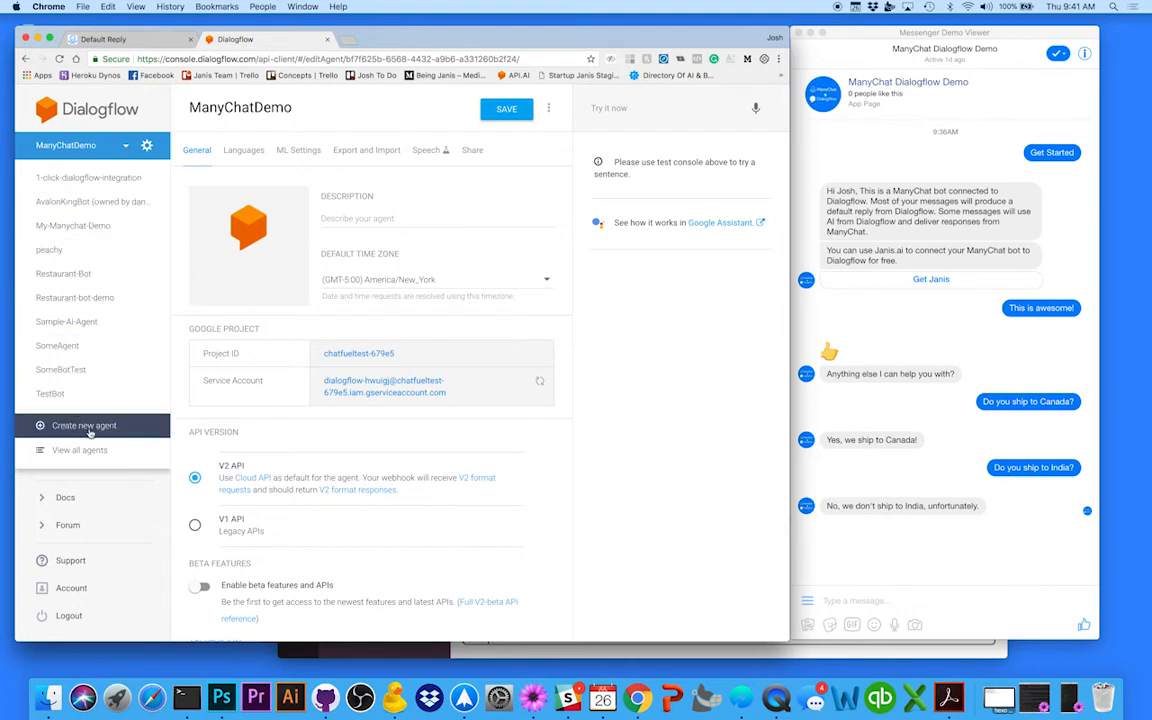
click(650, 391)
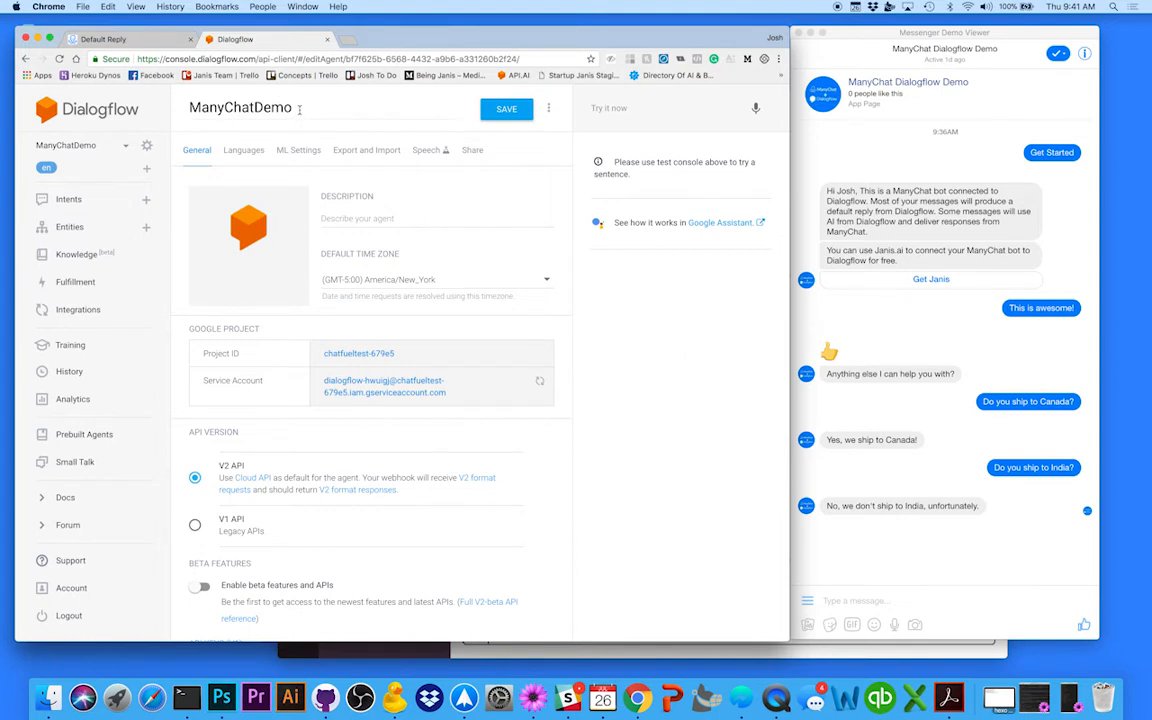
click(299, 111)
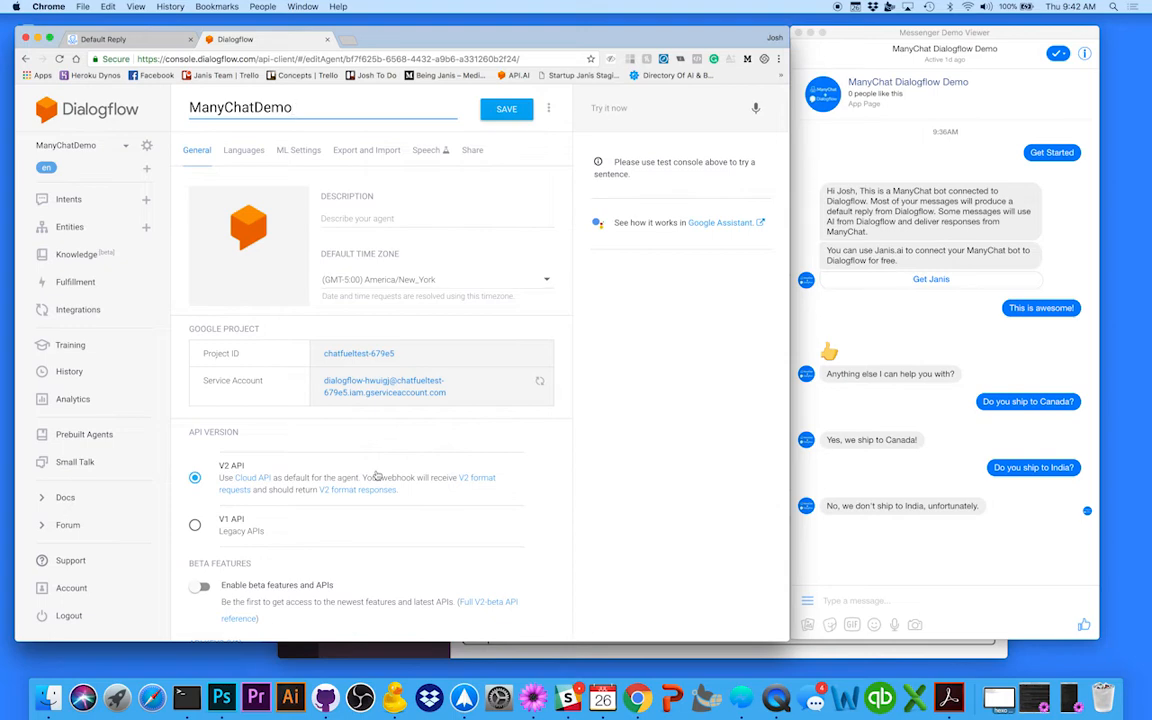
Switch to Slack and send the message "Add a bot" to the janis app
click(567, 697)
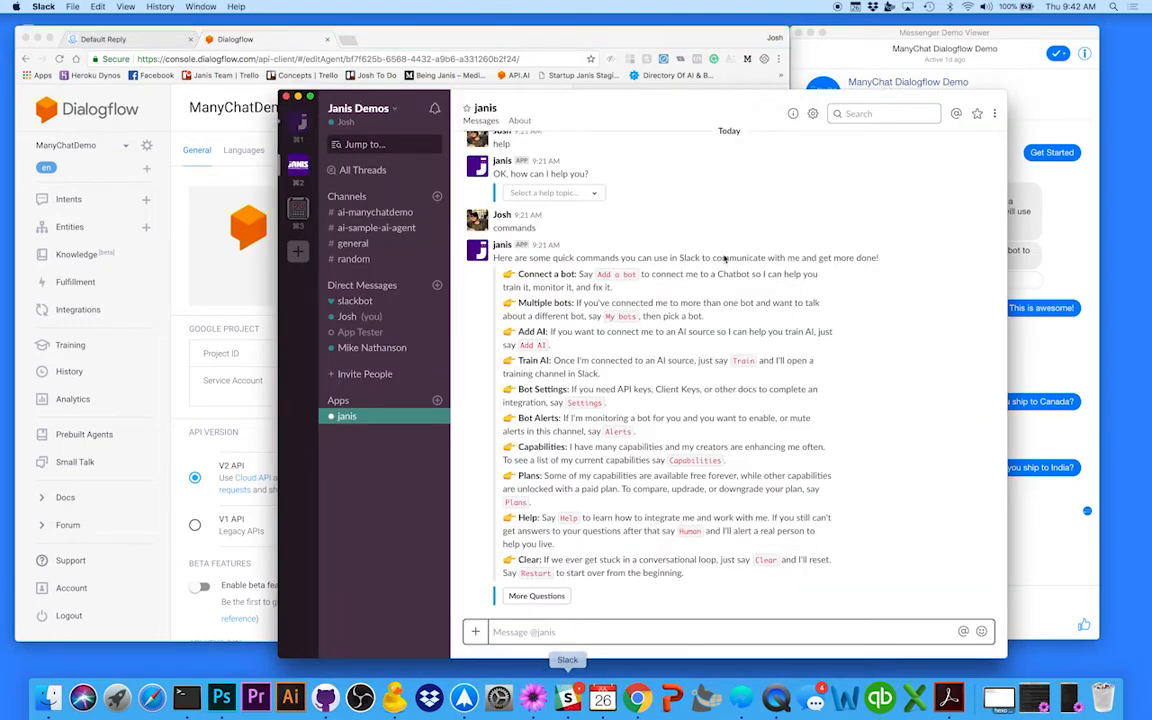
drag(681, 114, 664, 107)
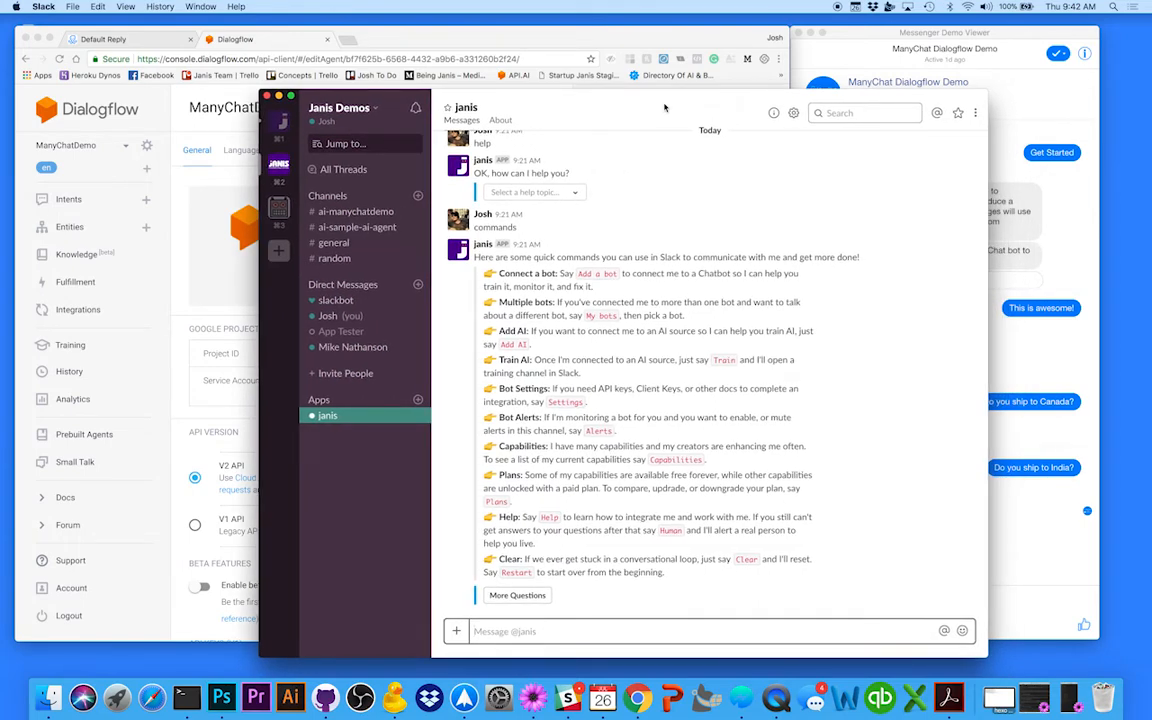
scroll(679, 365, up, 3)
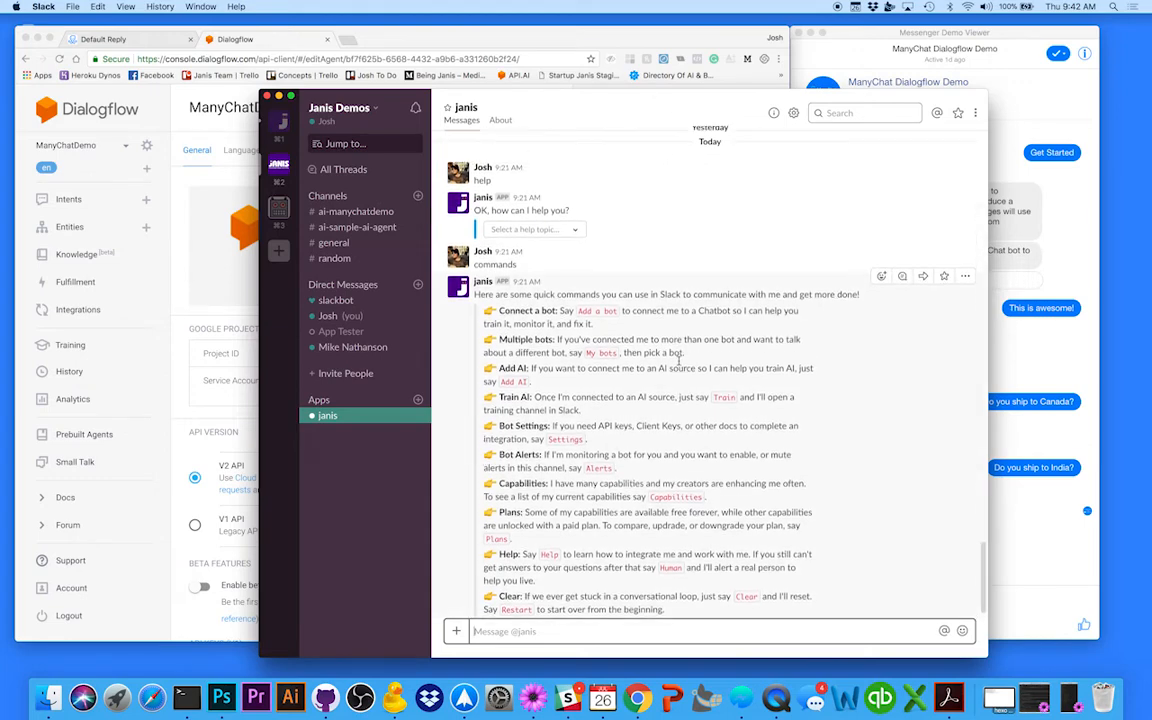
scroll(679, 363, down, 3)
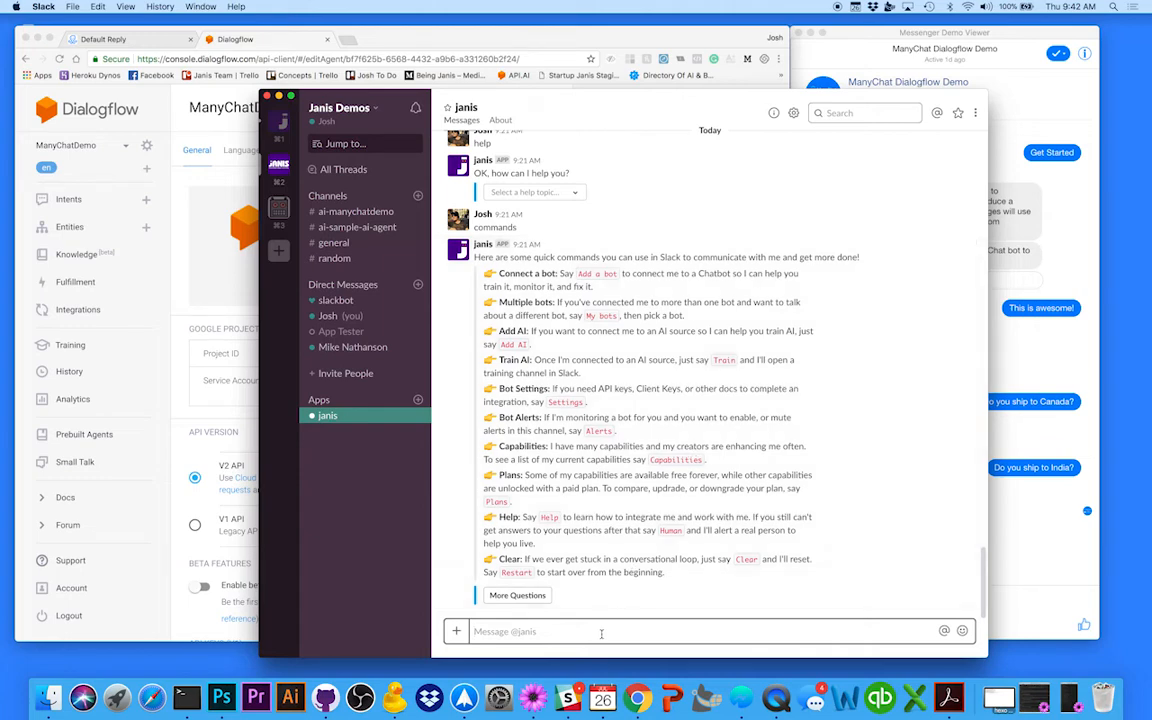
click(601, 634)
text(ADd a bot)
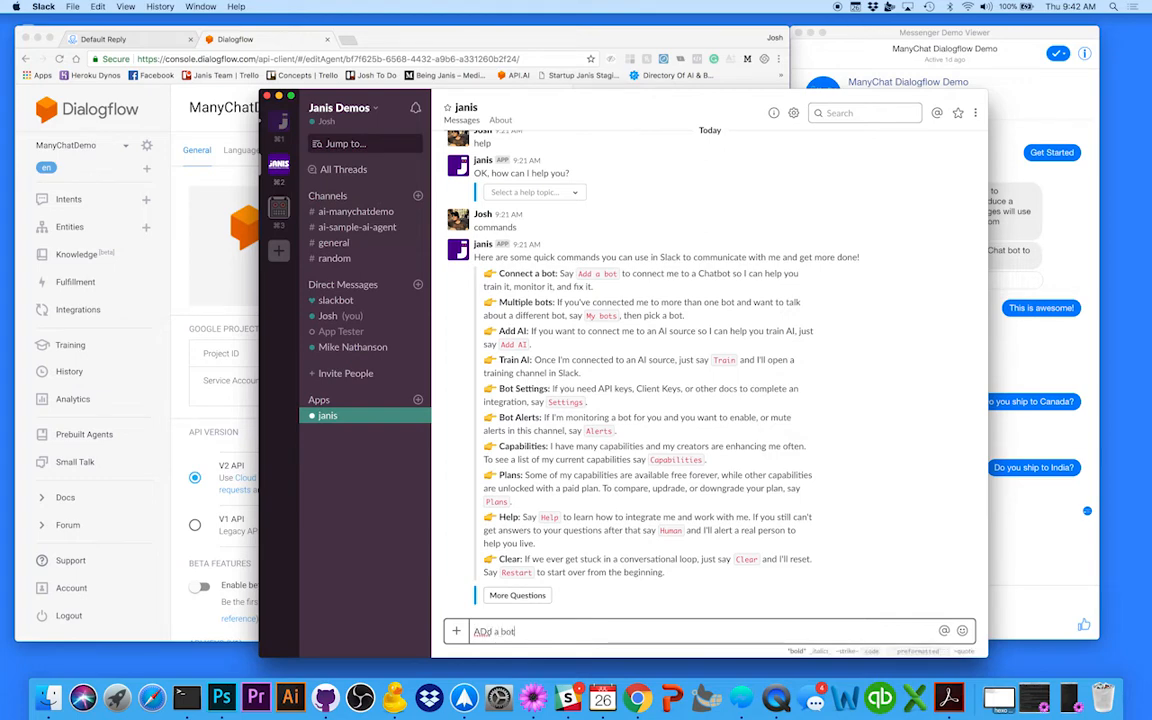
key(Return)
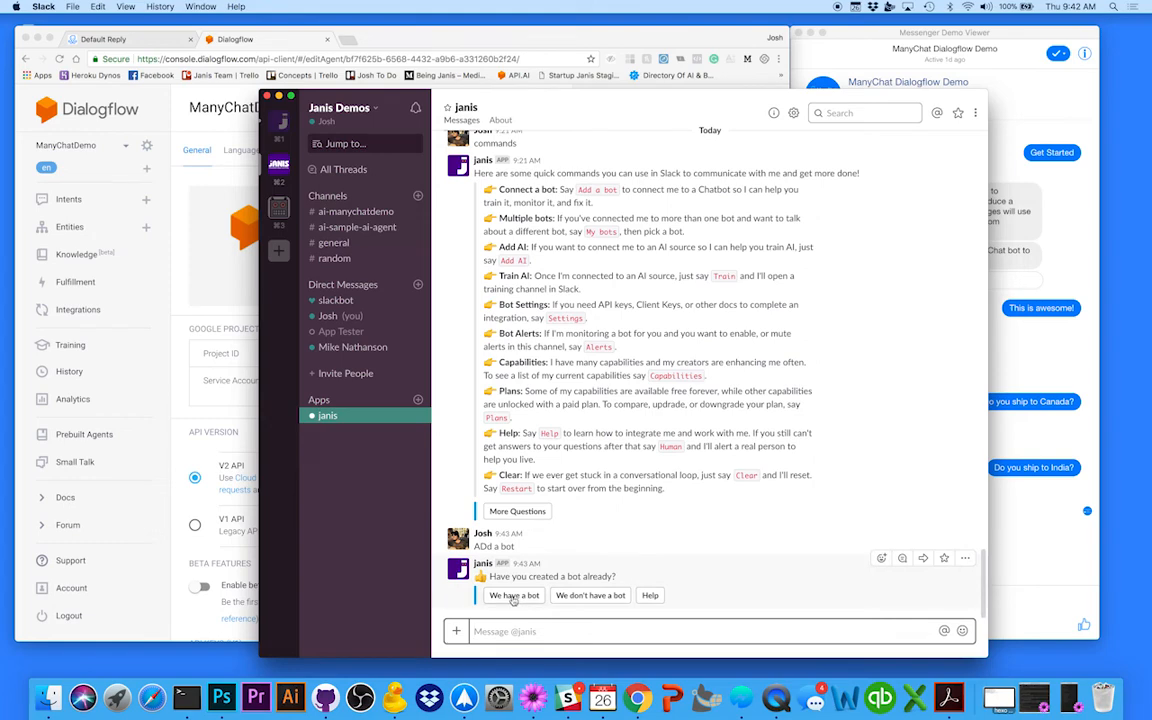
Answer janis that a bot already exists and uses Dialogflow, and connect the My-Manychat-Demo agent
click(514, 596)
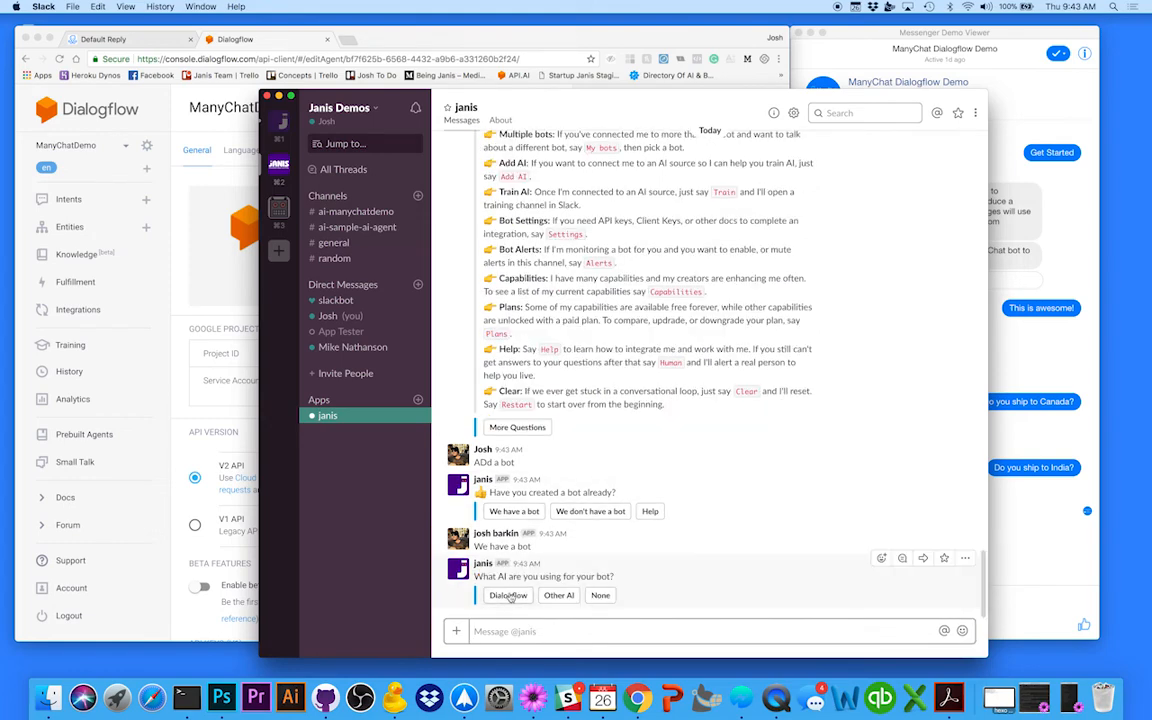
click(508, 595)
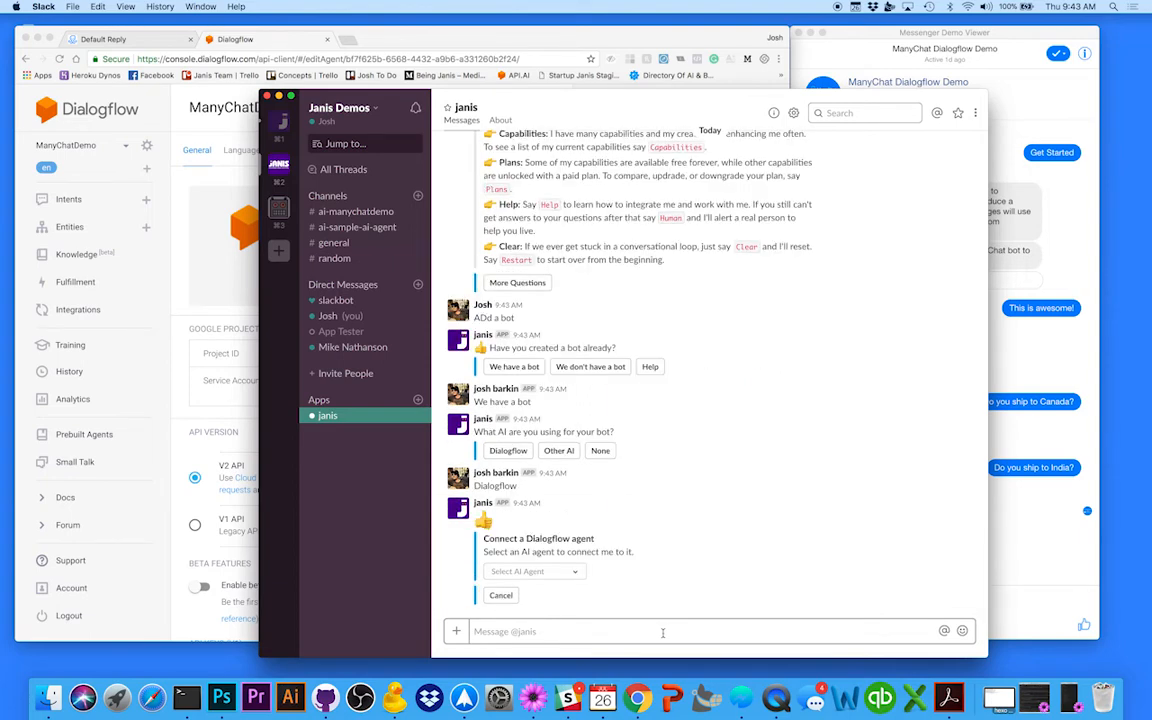
click(578, 573)
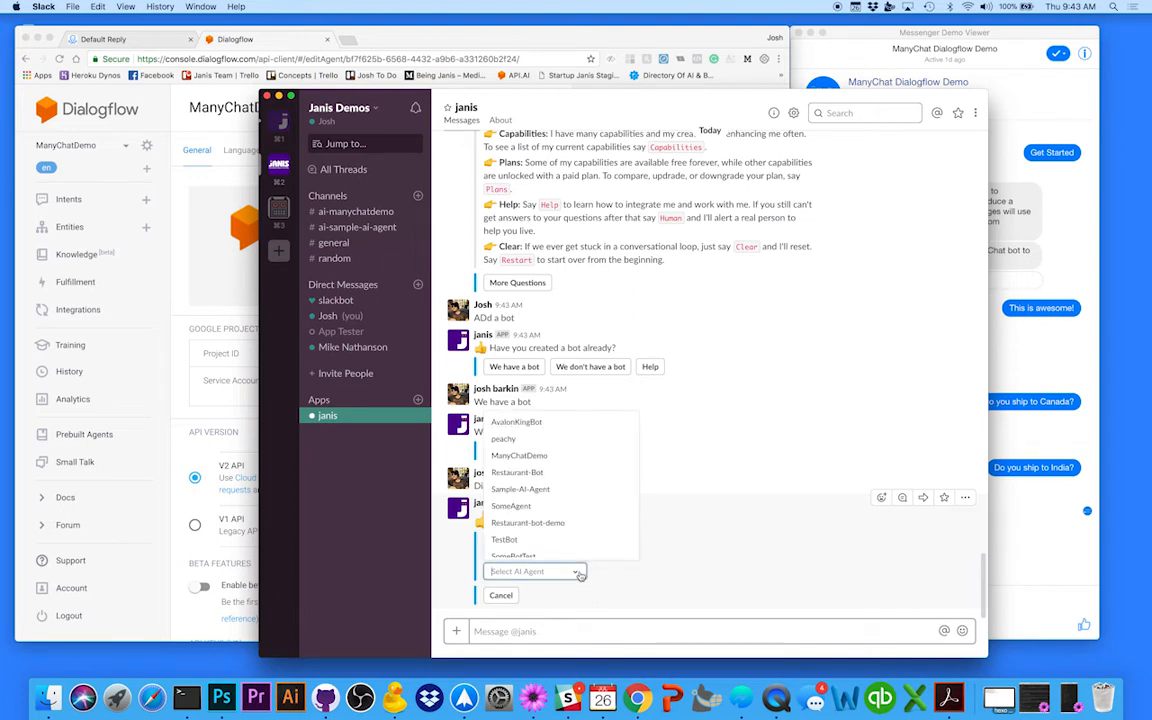
scroll(555, 535, down, 2)
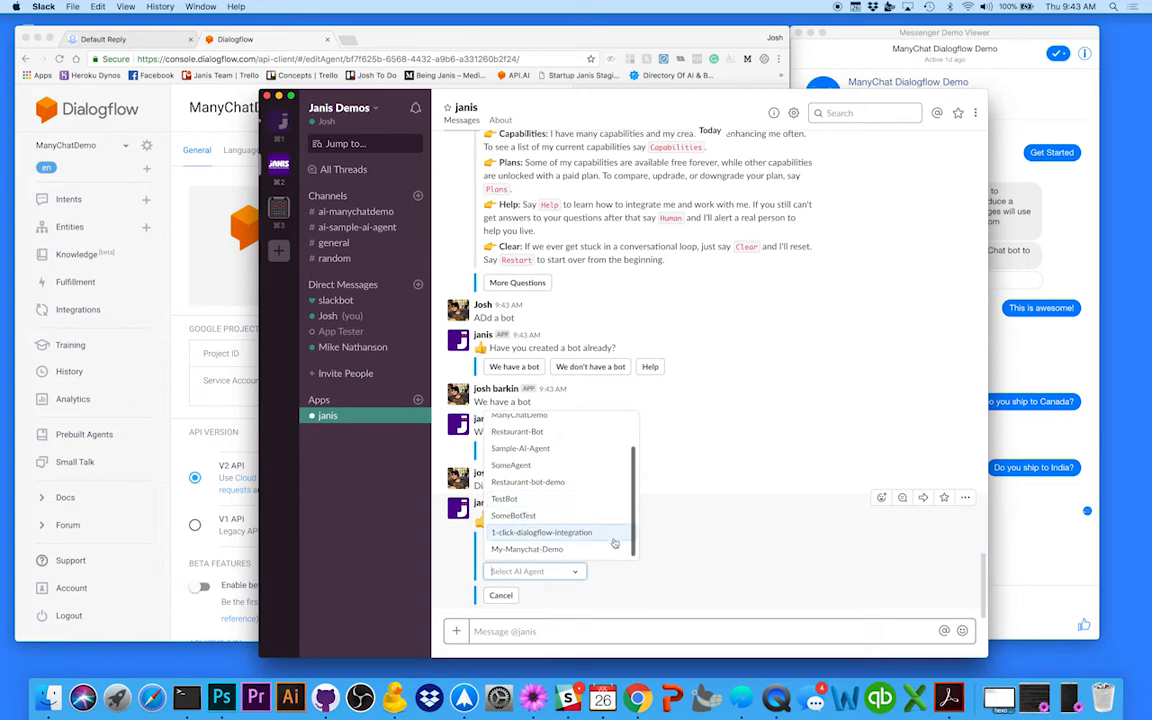
click(557, 550)
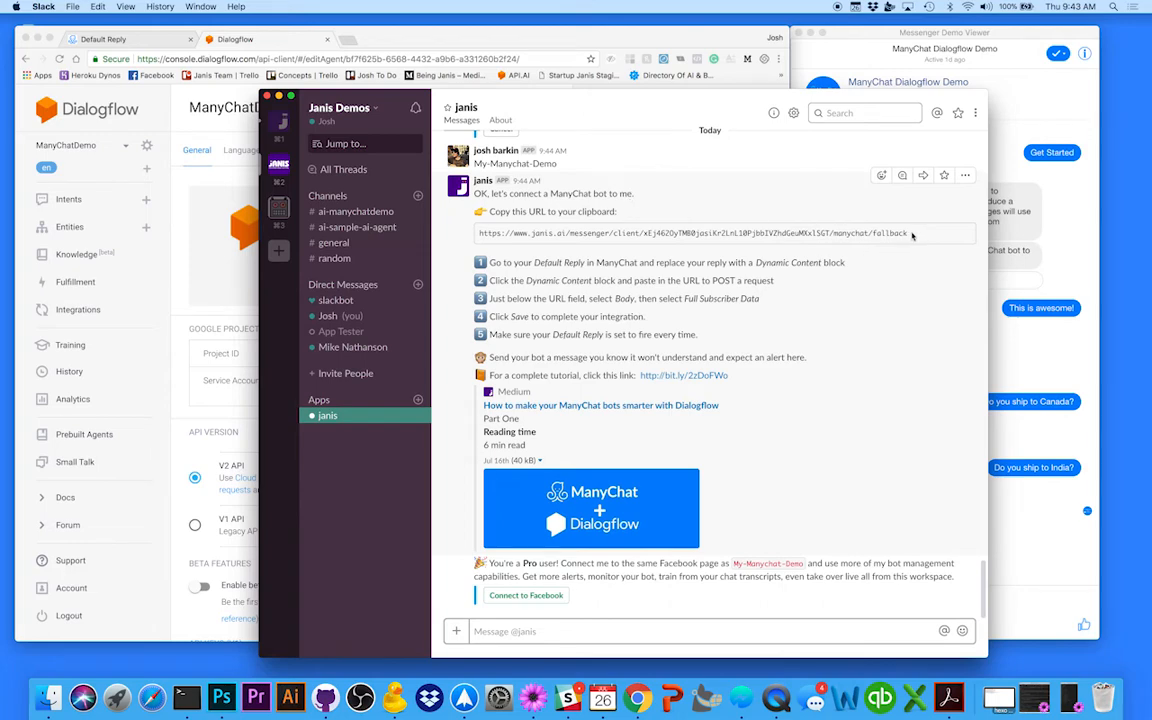
Copy the full ManyChat fallback URL supplied by janis and switch to ManyChat's Default Reply page in Chrome
drag(911, 235, 480, 238)
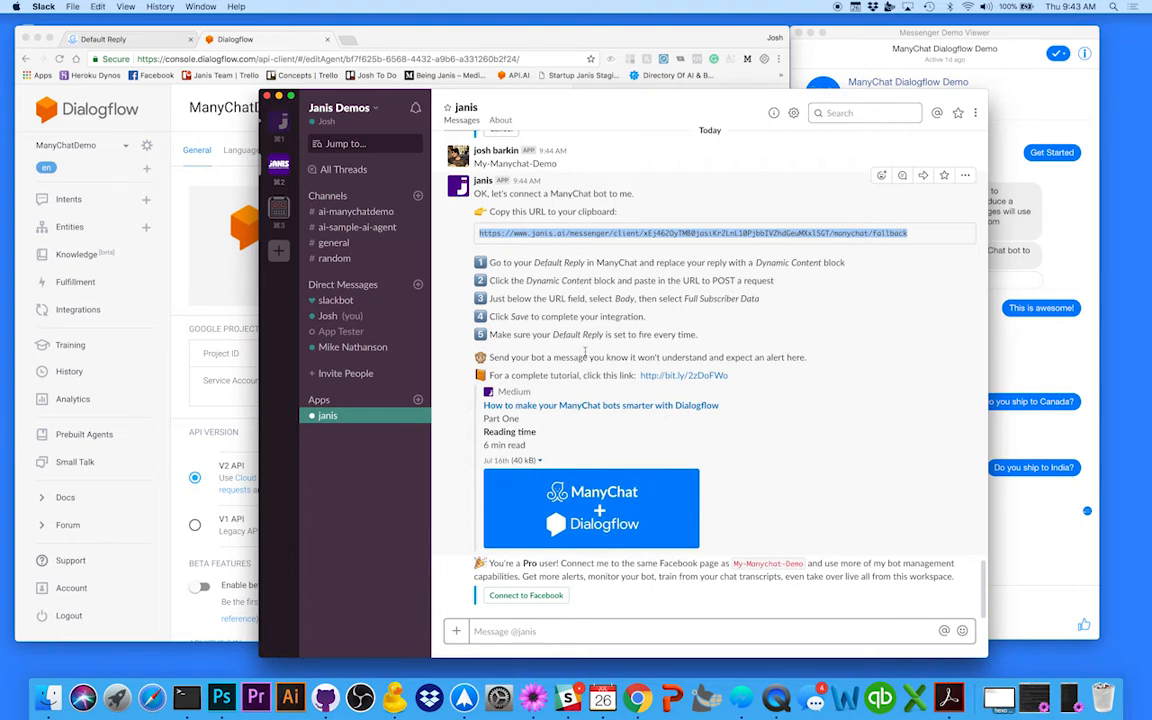
key(super+c)
click(125, 41)
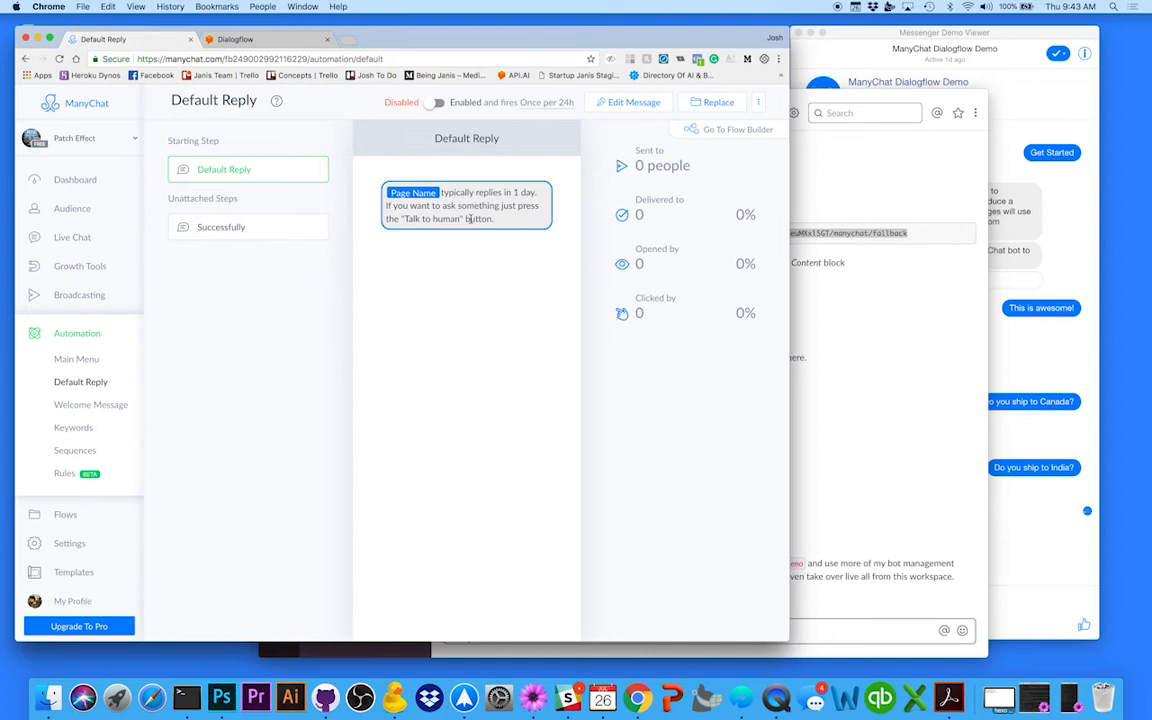
Enable the Default Reply and set it to fire every time
click(433, 104)
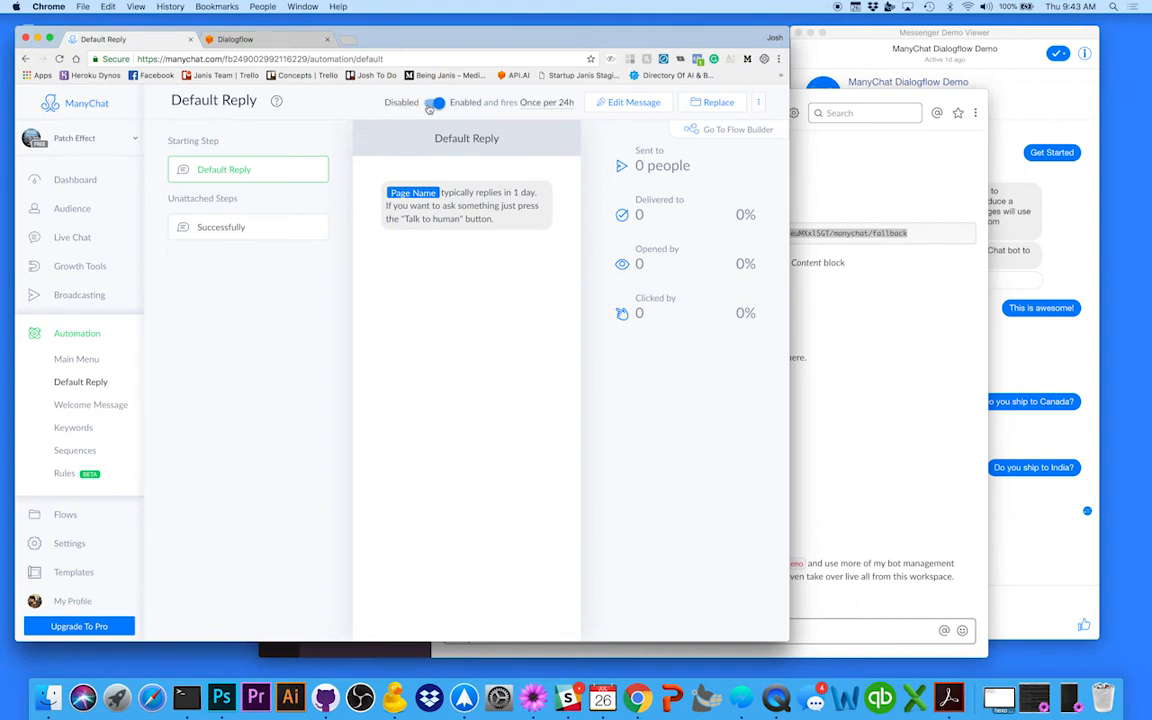
click(563, 104)
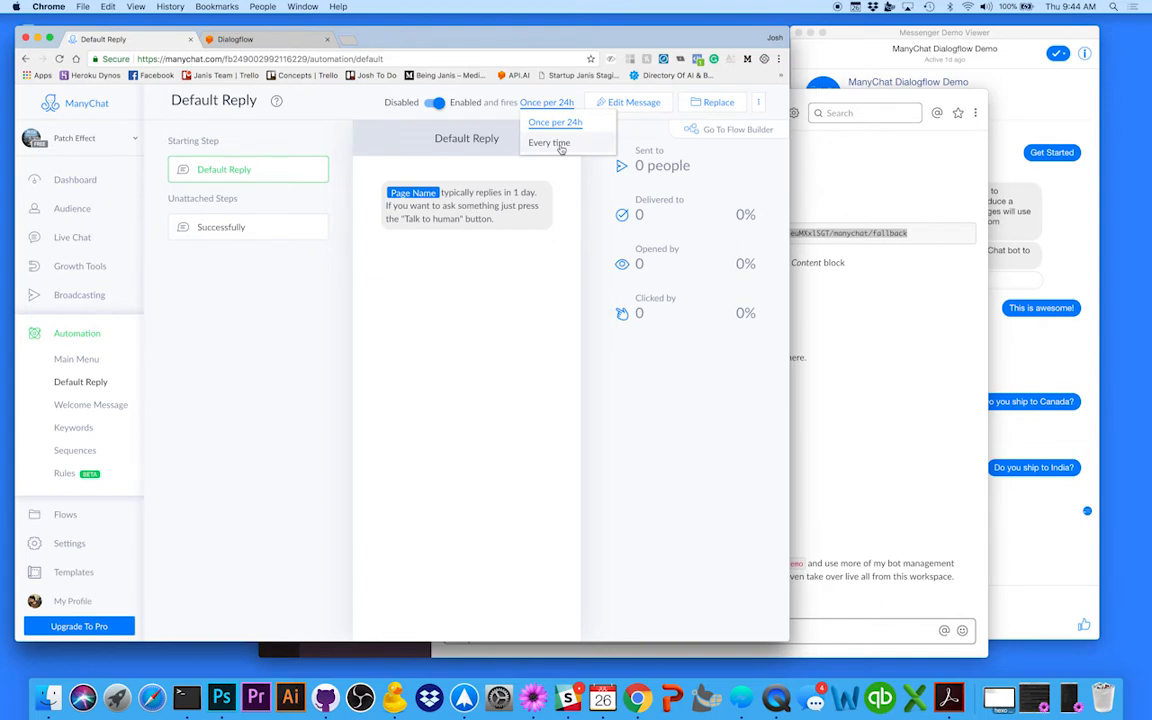
click(560, 144)
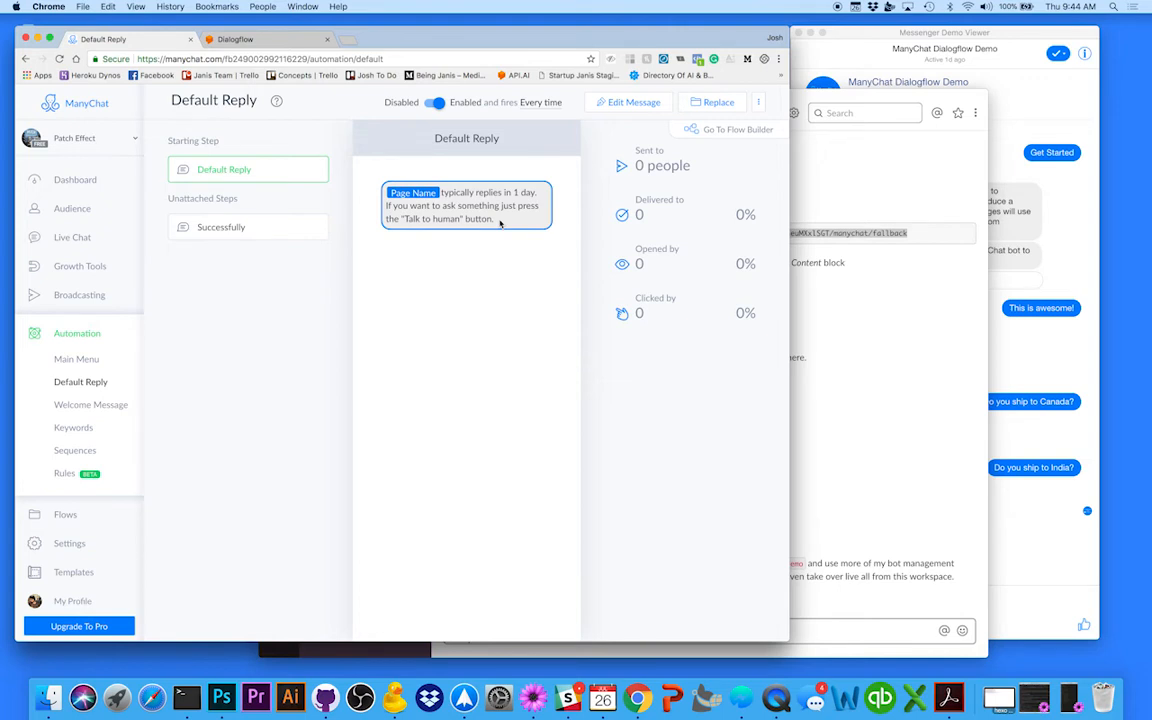
Edit the Default Reply message, delete its existing text block, and add a Dynamic content block in its place
click(600, 102)
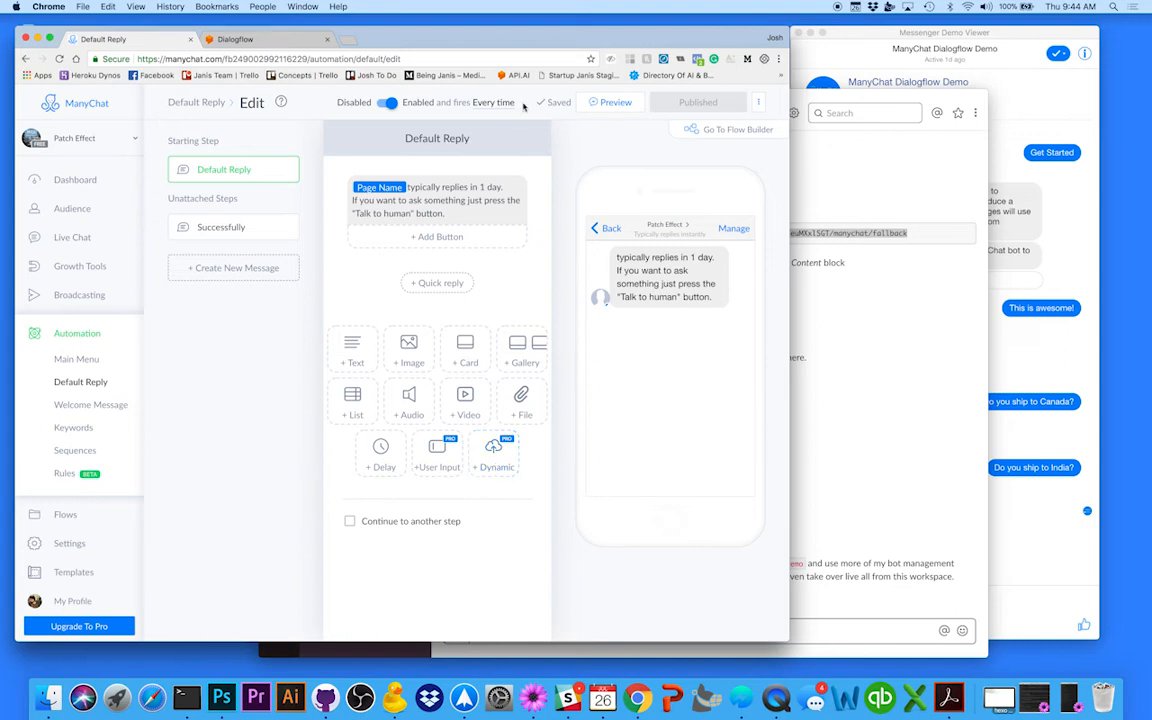
click(535, 180)
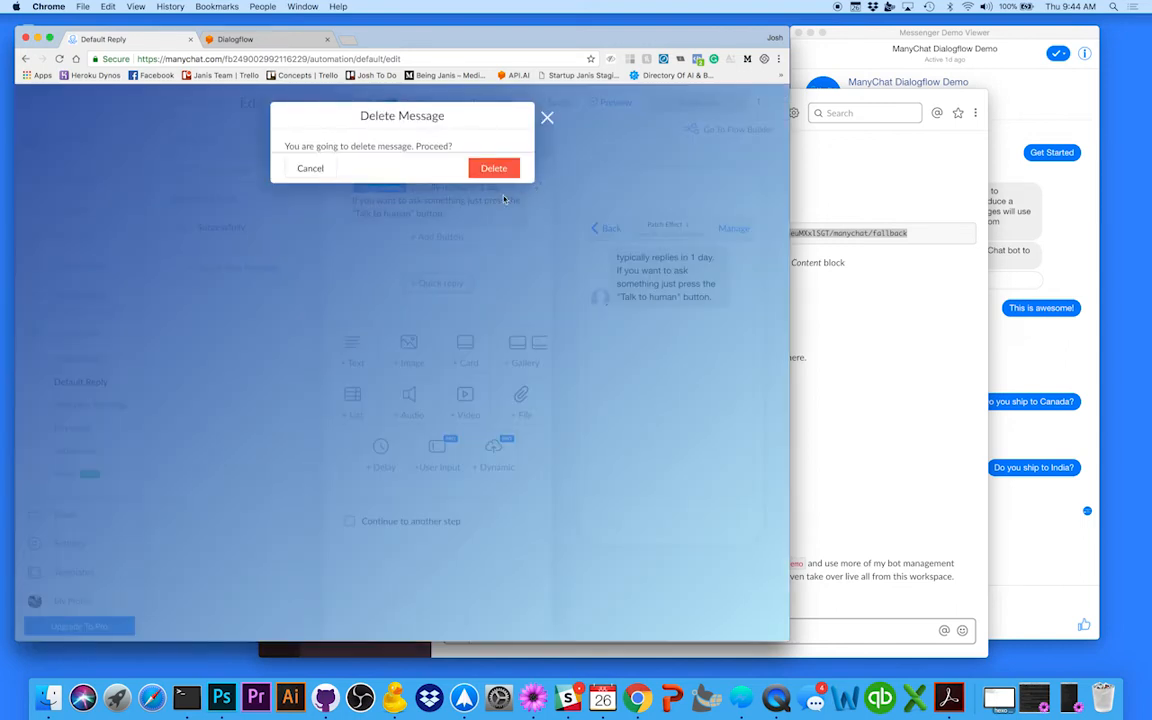
click(487, 171)
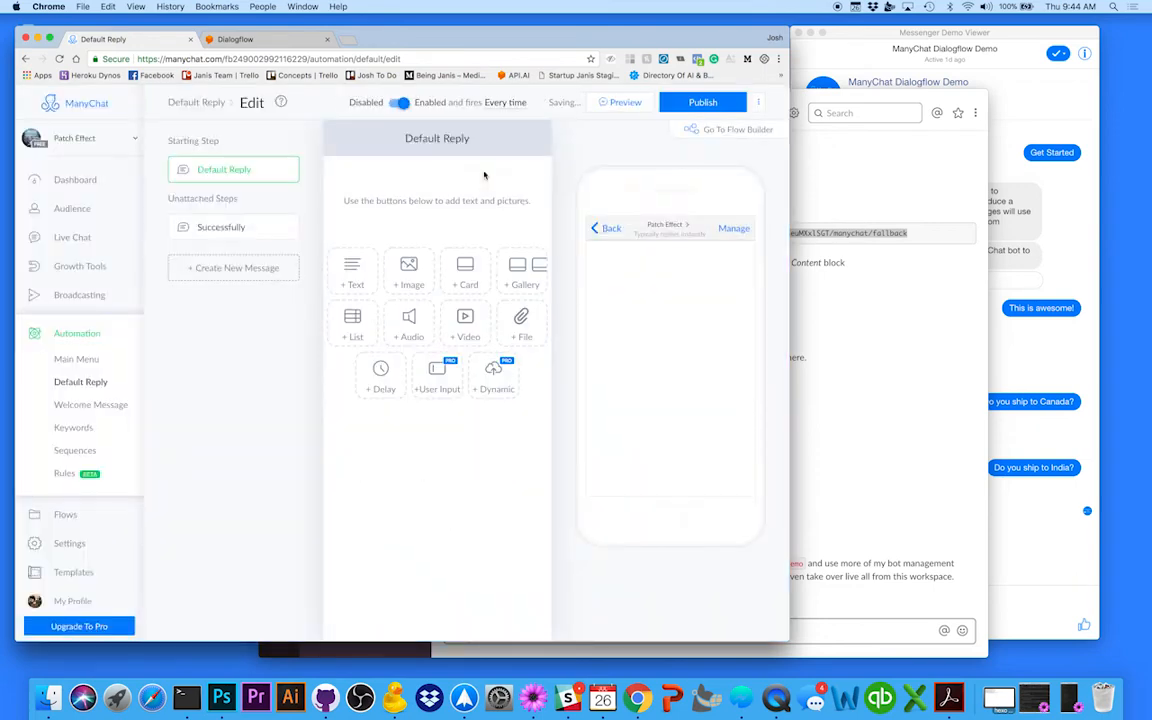
click(494, 376)
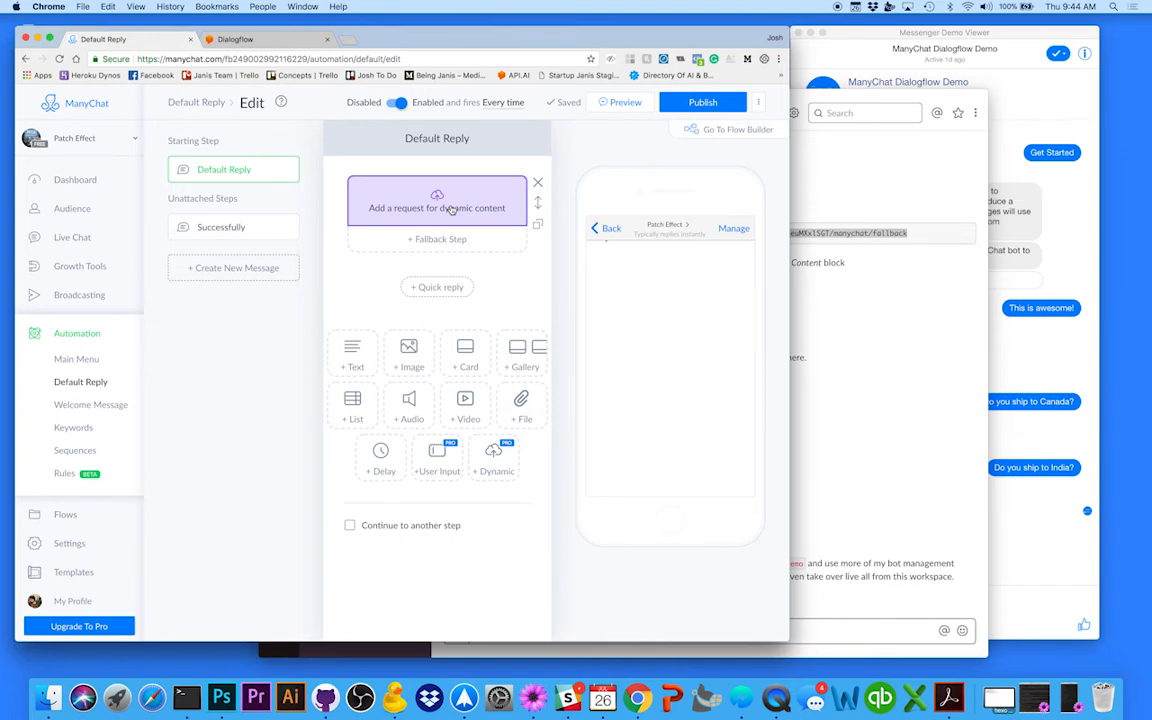
Paste the copied janis URL with its client key as the dynamic block's Request URL, add Full Subscriber Data to the body, and save the request
click(451, 209)
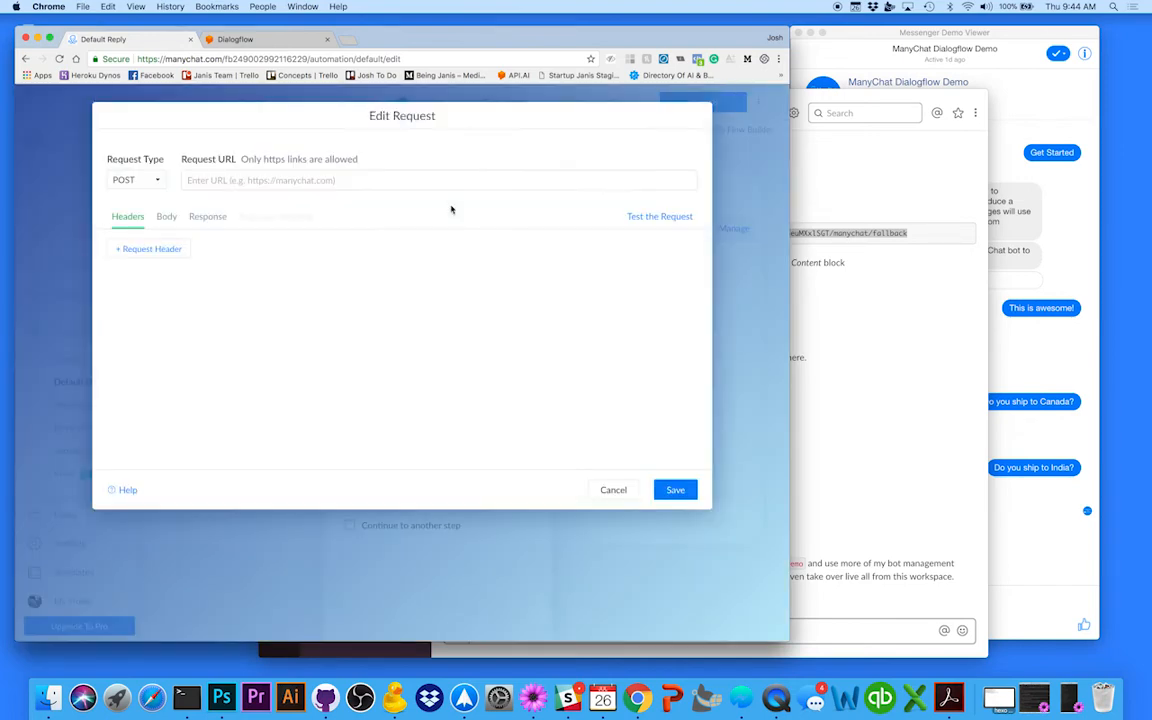
click(273, 180)
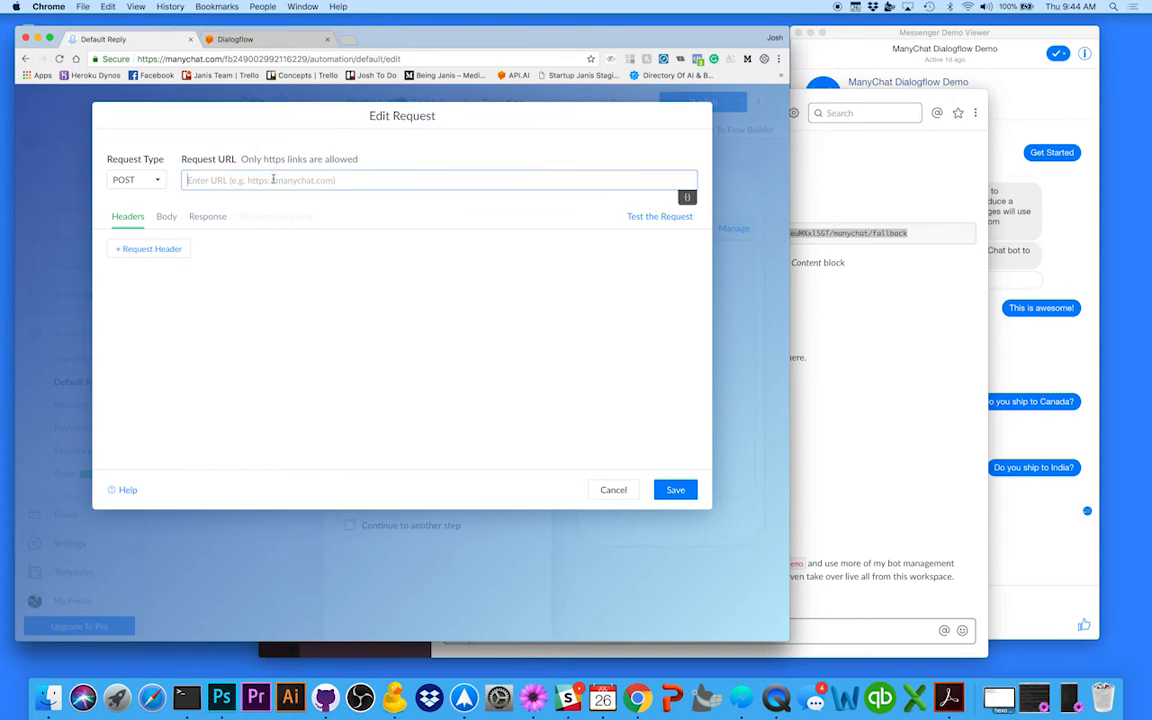
key(super+v)
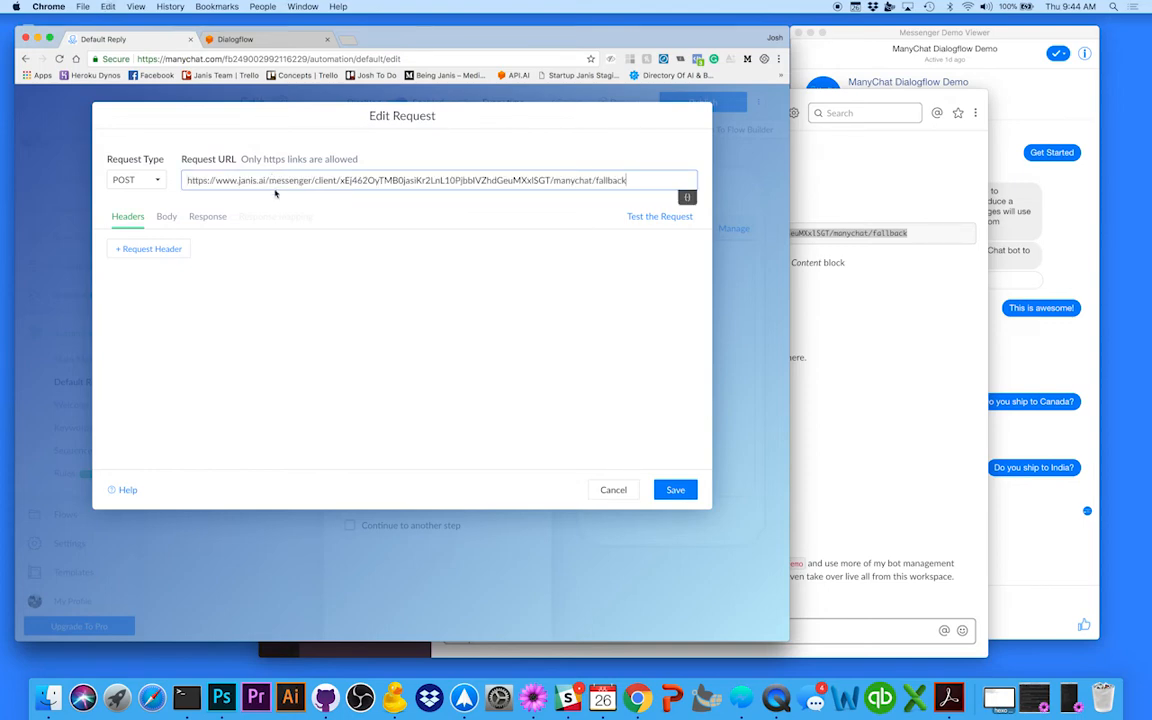
click(166, 217)
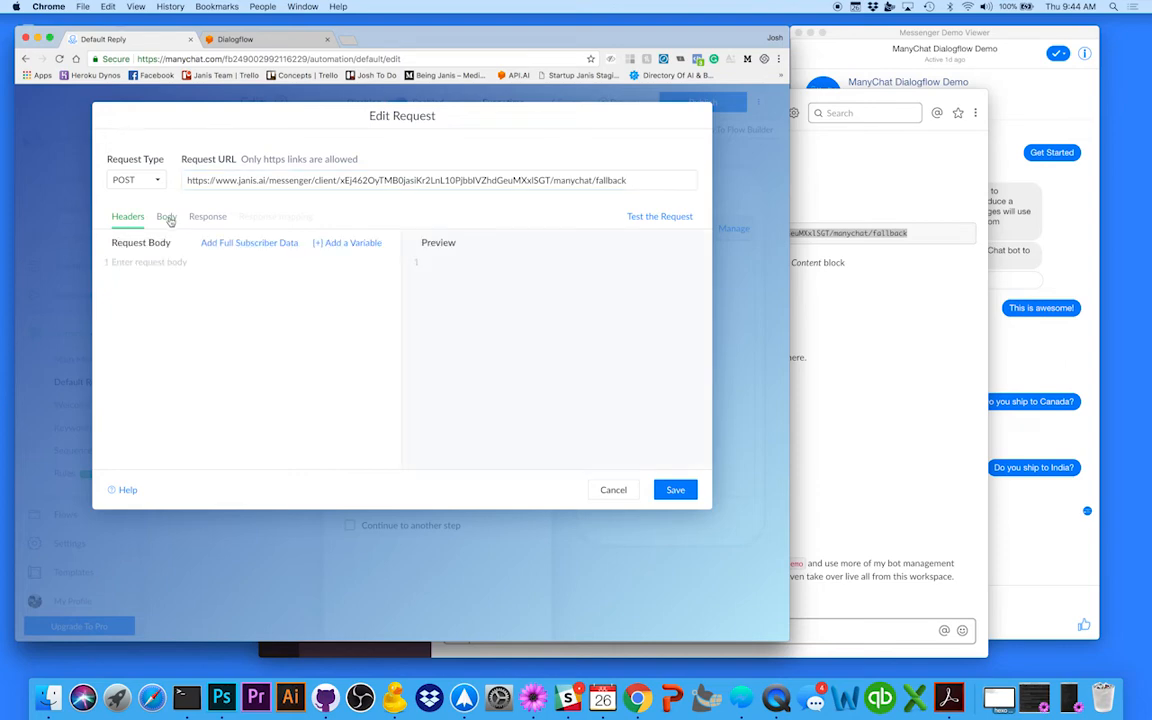
click(258, 243)
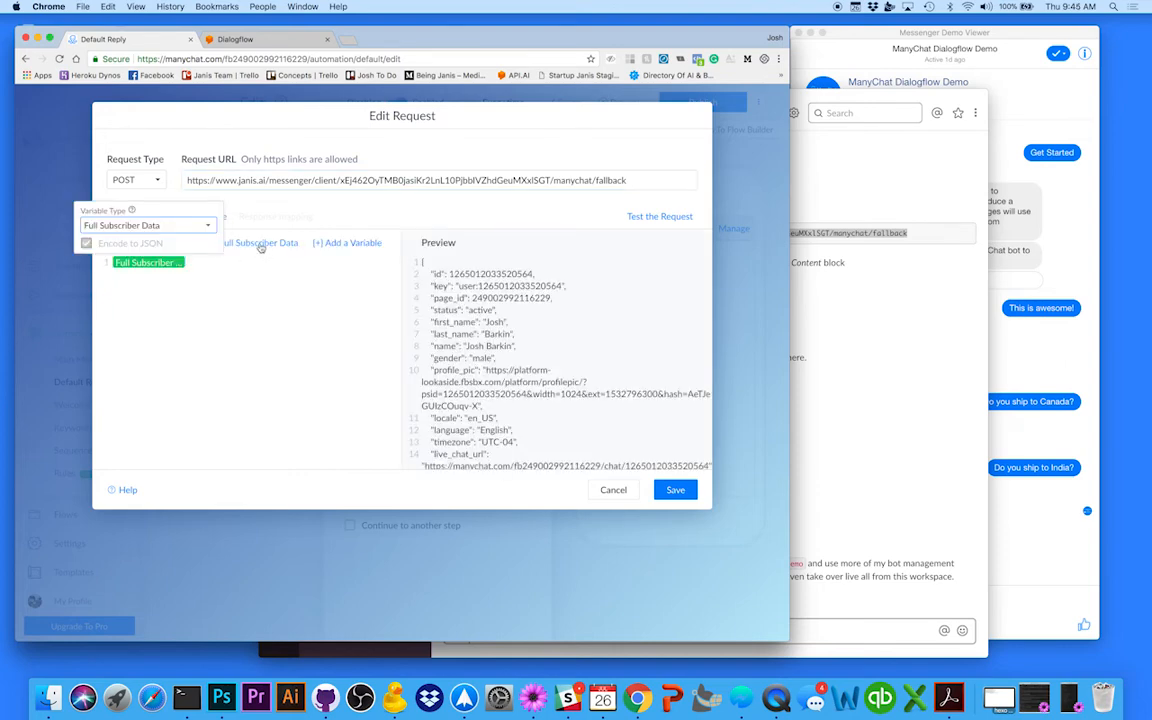
click(675, 490)
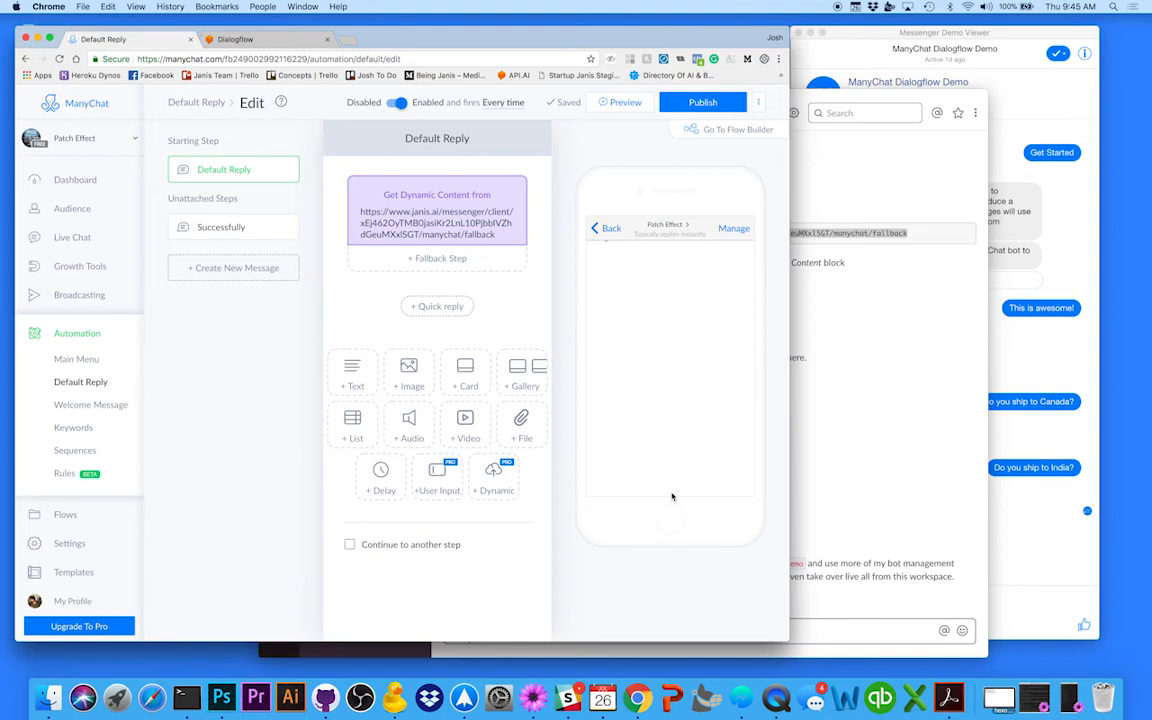
Switch to the Messenger Demo Viewer and send the bot the test message "Did you get this?"
click(871, 610)
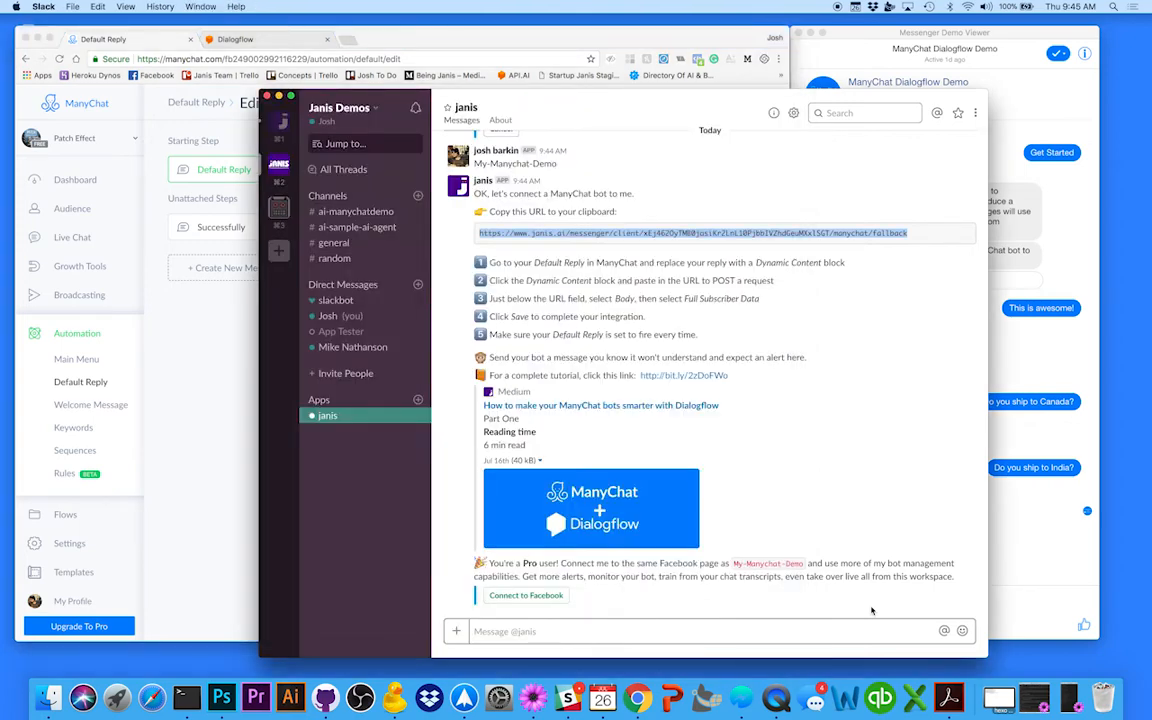
click(1026, 570)
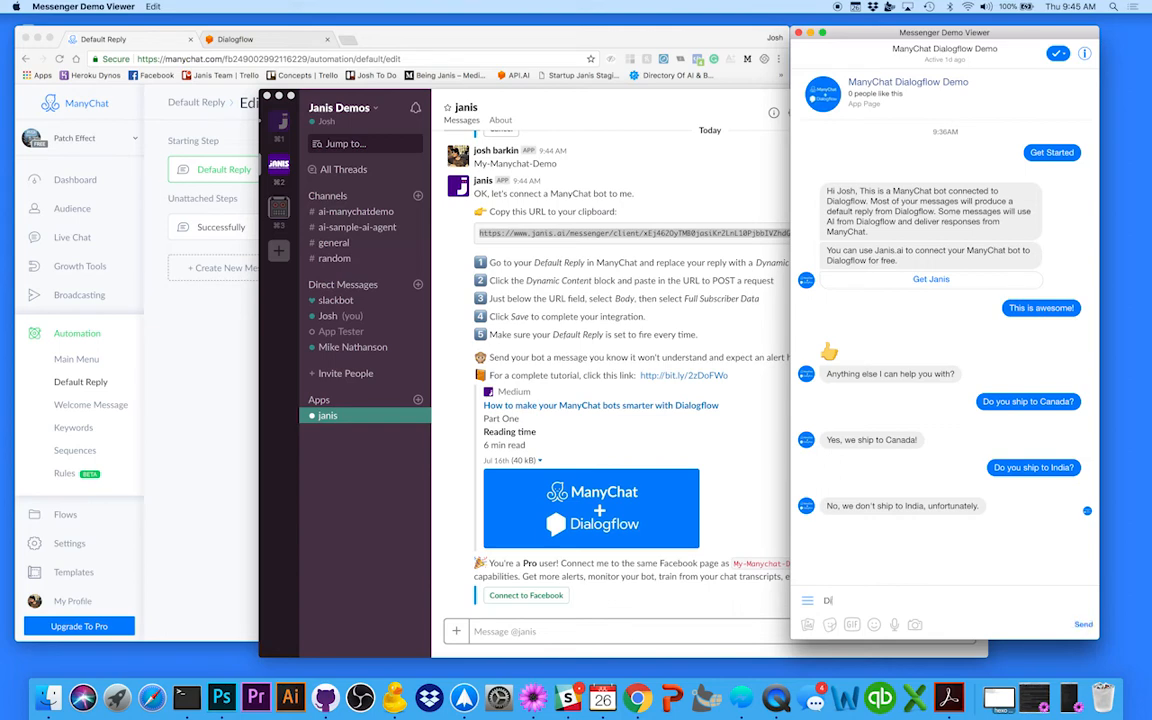
text(Did you get this?)
key(Return)
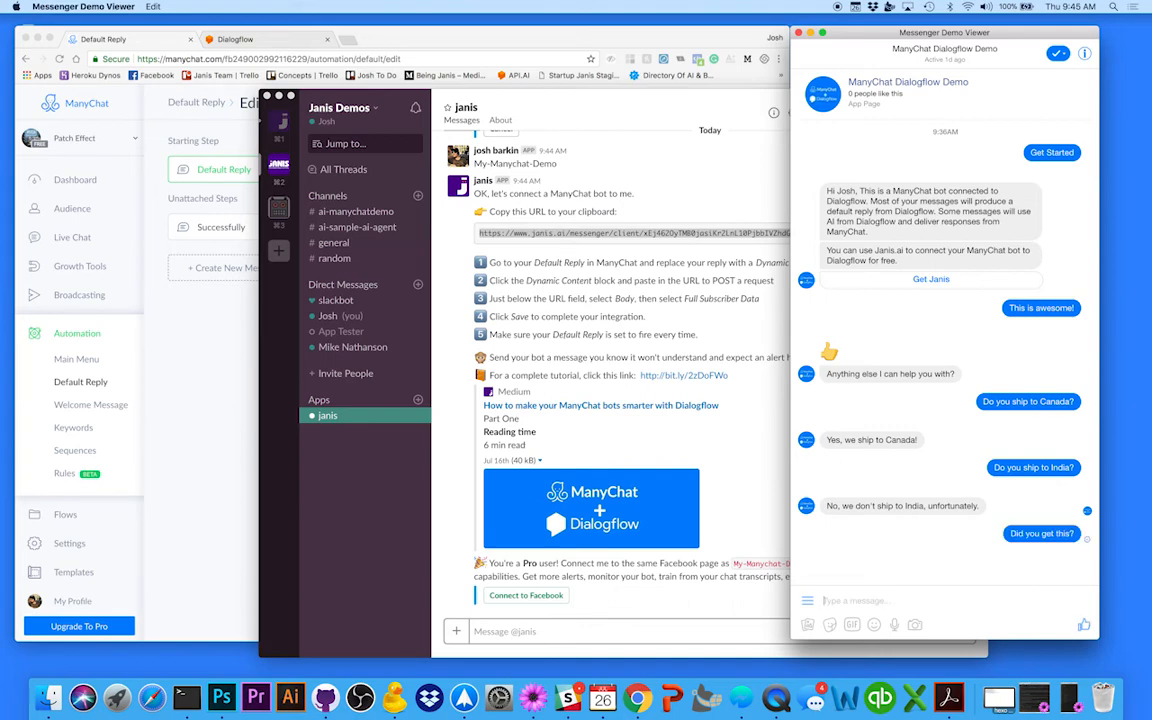
Return to Slack and check the janis conversation for an alert about the test message
click(701, 583)
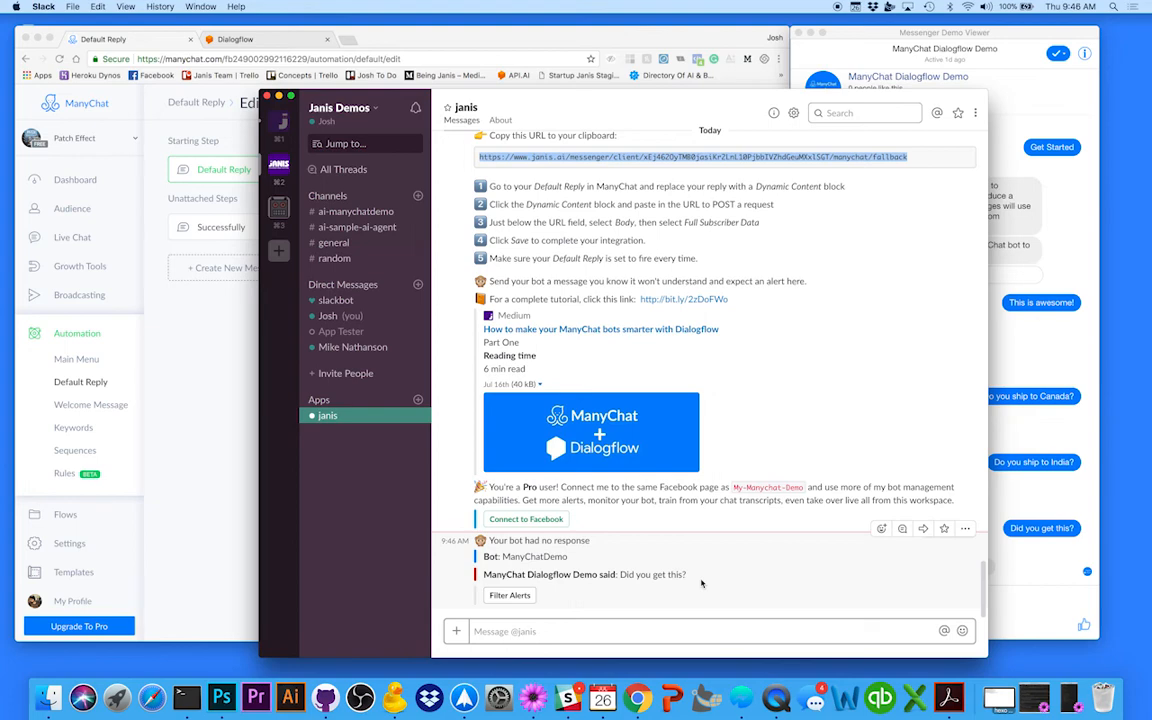
click(701, 583)
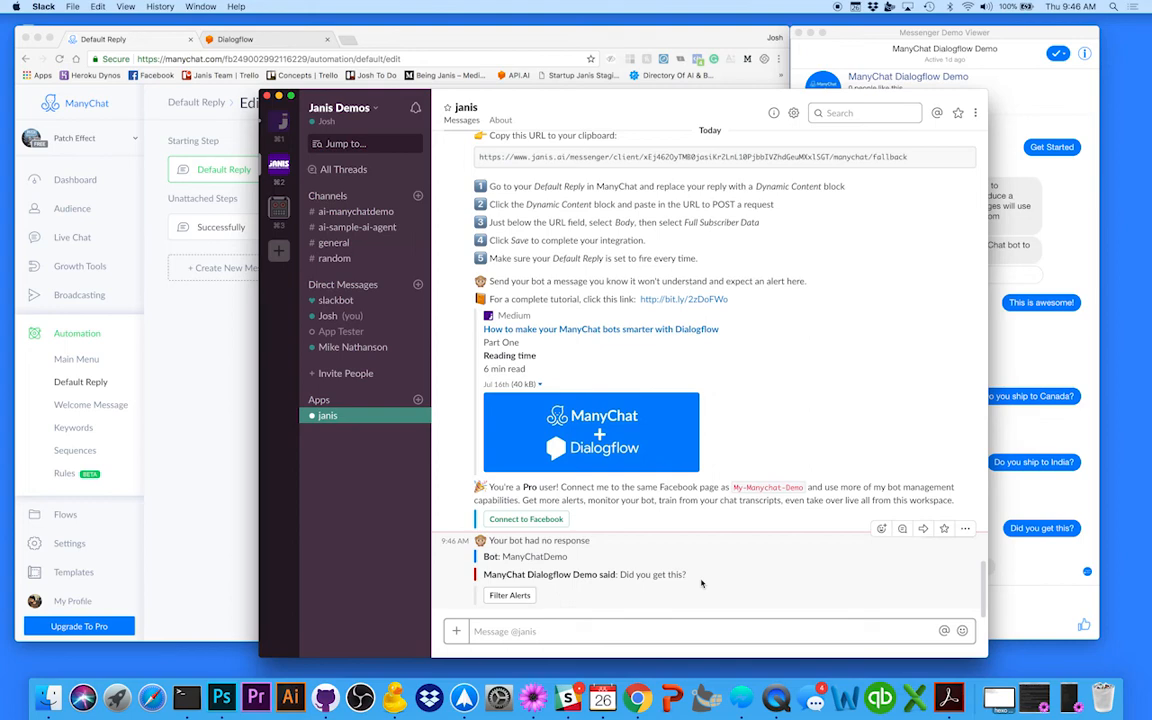
scroll(701, 583, up, 2)
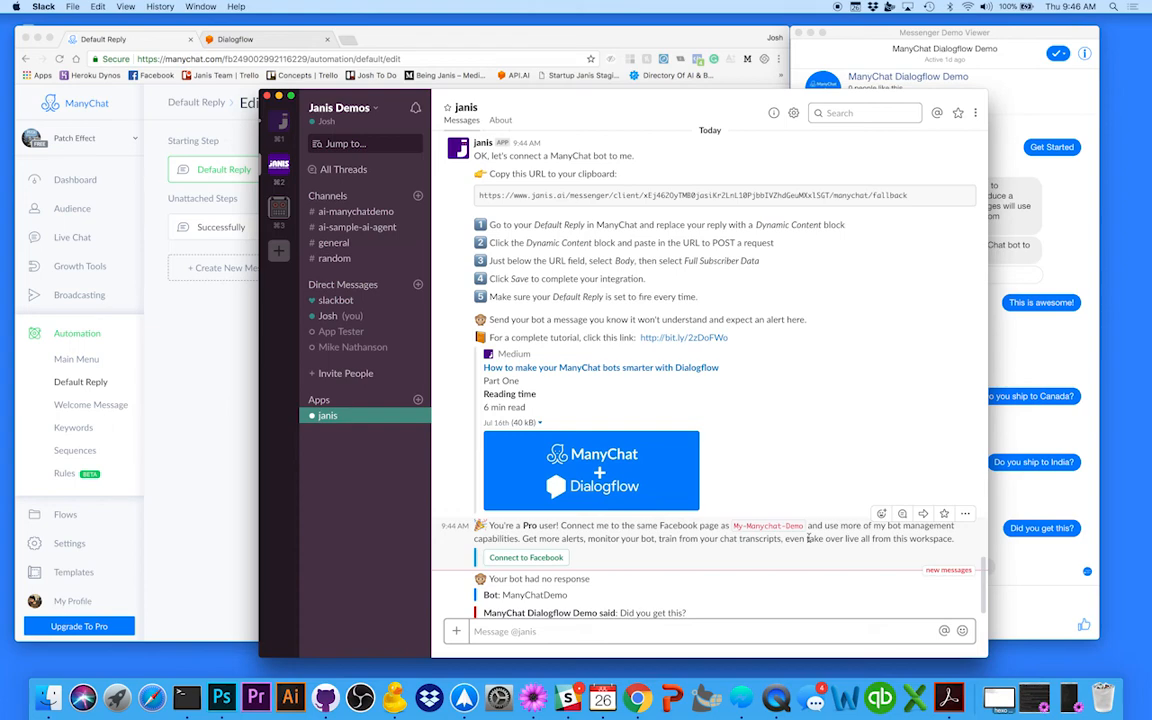
Switch to Dialogflow in Chrome, open the A-smalltalk.agent.OK intent, and bring the Messenger Demo Viewer into view beside it
click(248, 41)
click(248, 41)
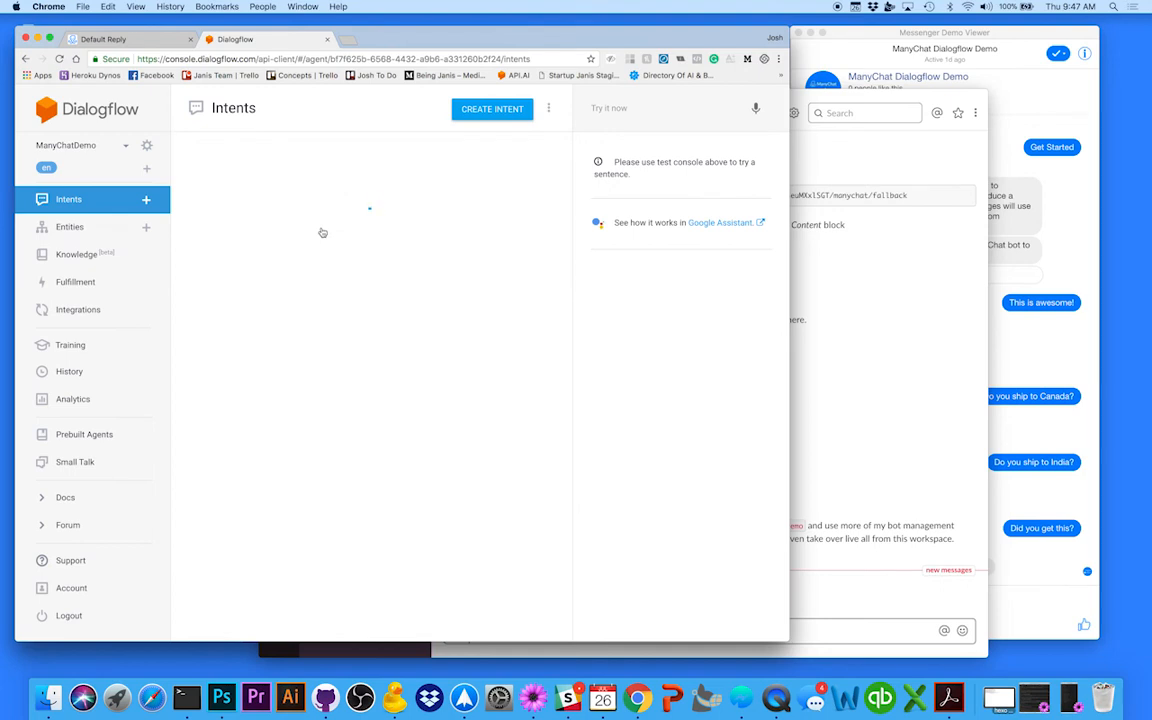
click(880, 33)
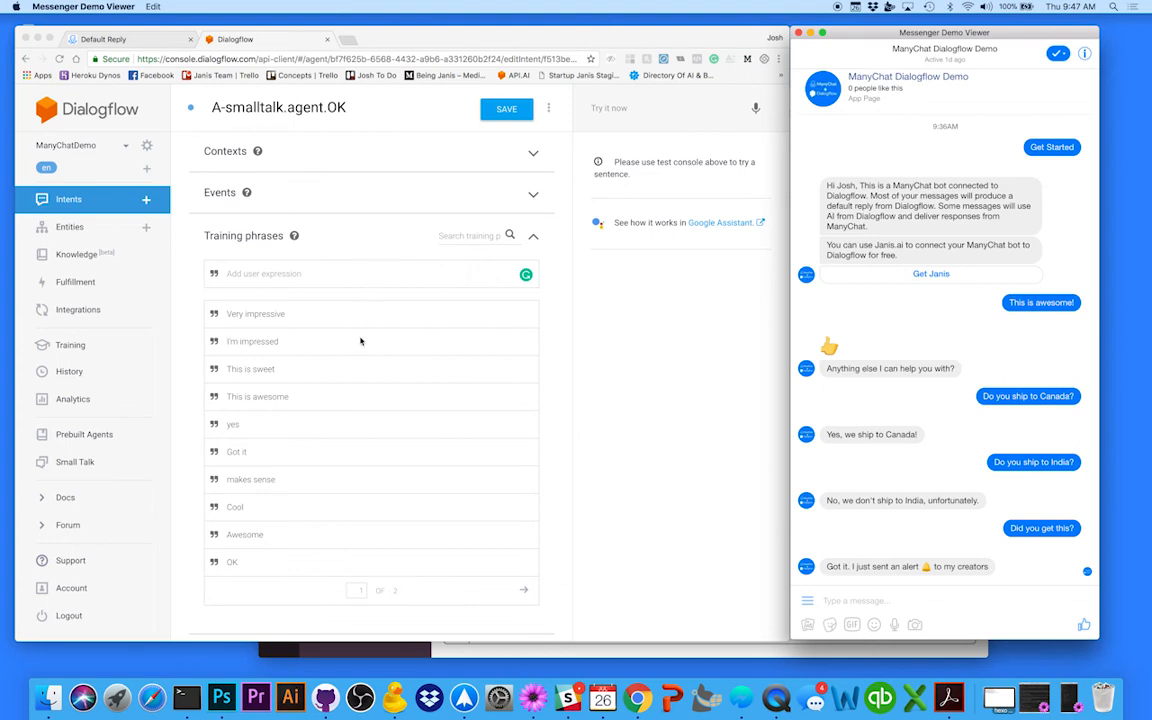
Compare the intent's "This is awesome" training phrase with the matching message and bot reply in the Messenger conversation
click(330, 400)
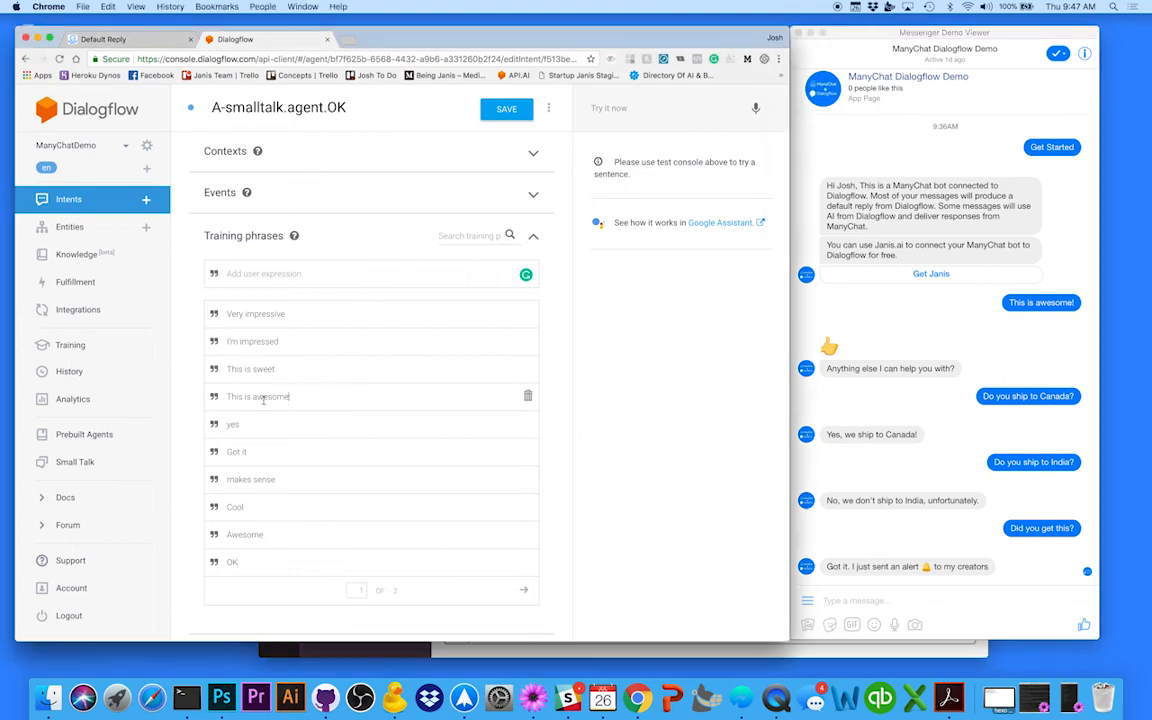
drag(227, 397, 375, 399)
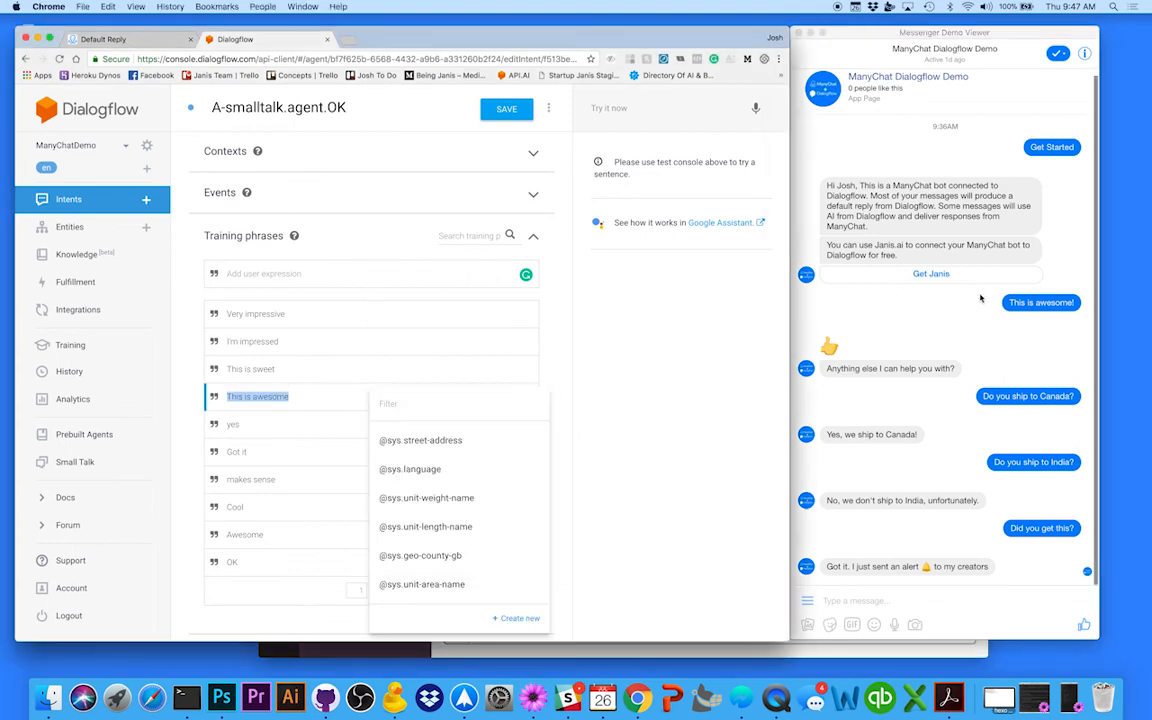
click(950, 320)
click(718, 401)
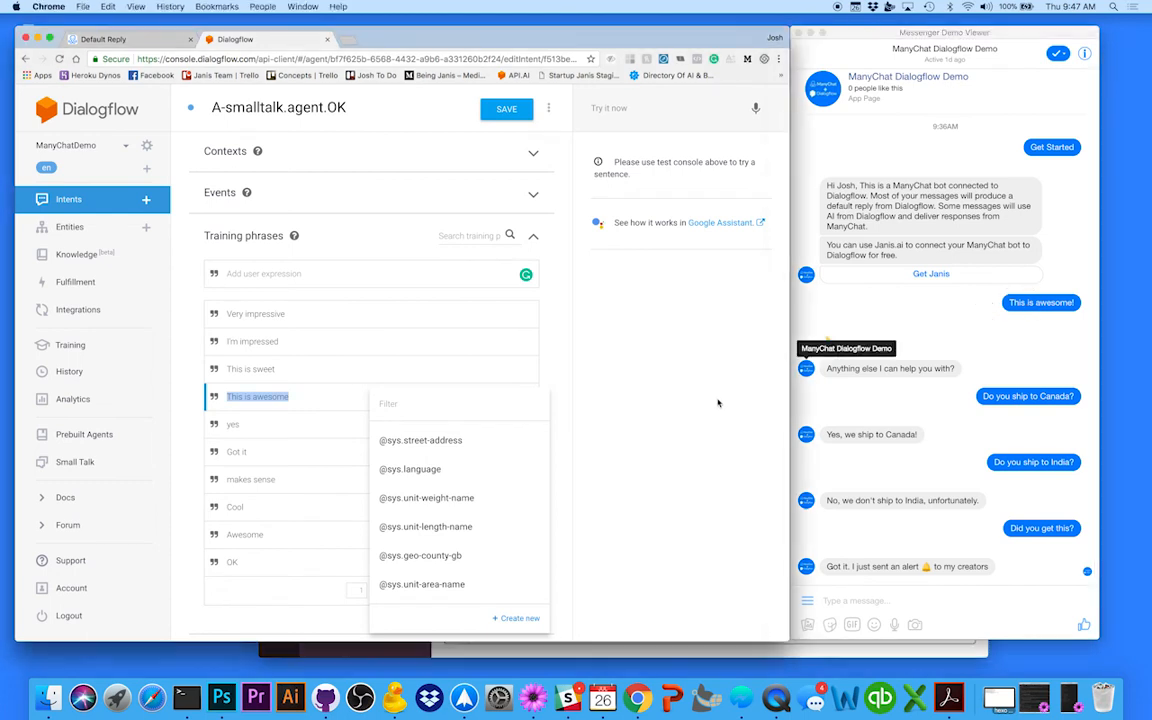
click(309, 398)
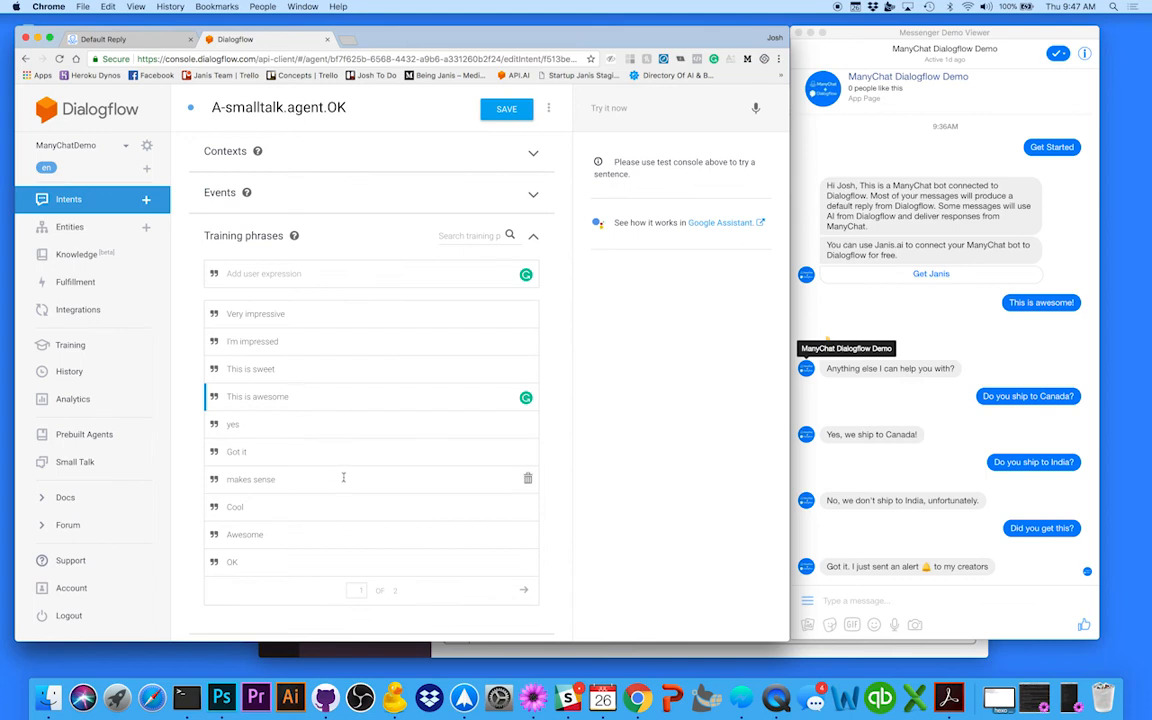
Examine the intent's text responses and compare them with its training phrases
scroll(643, 529, down, 2)
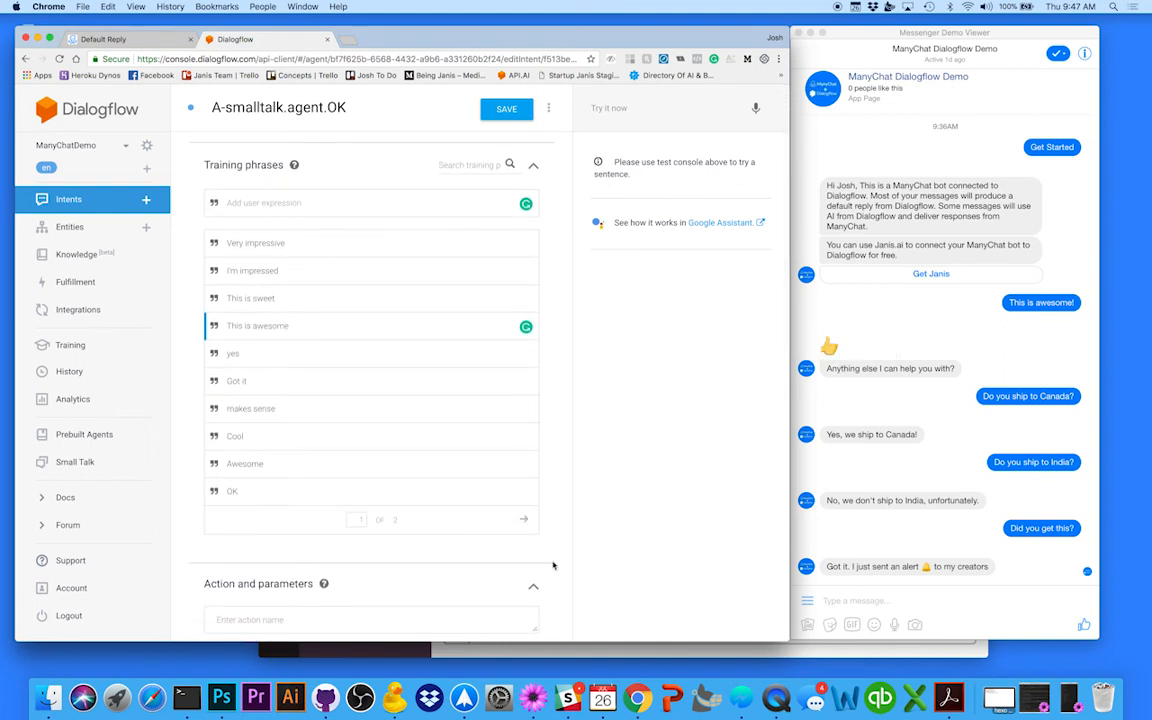
scroll(552, 563, down, 8)
scroll(553, 566, down, 2)
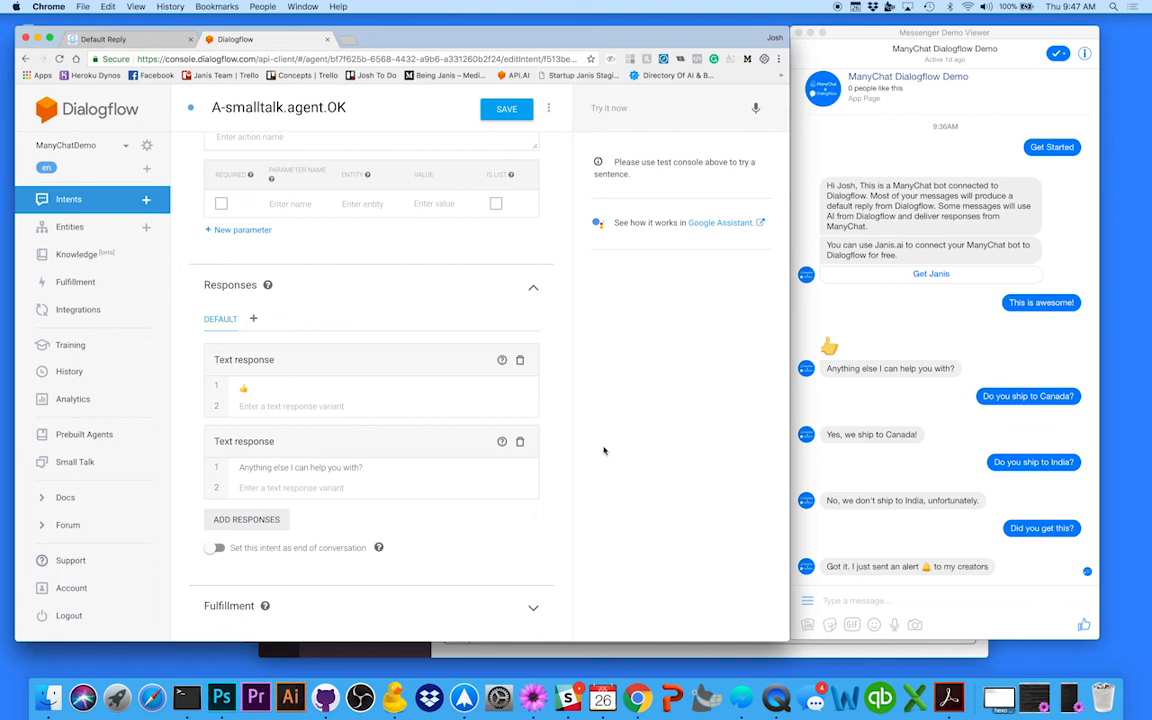
scroll(603, 451, up, 7)
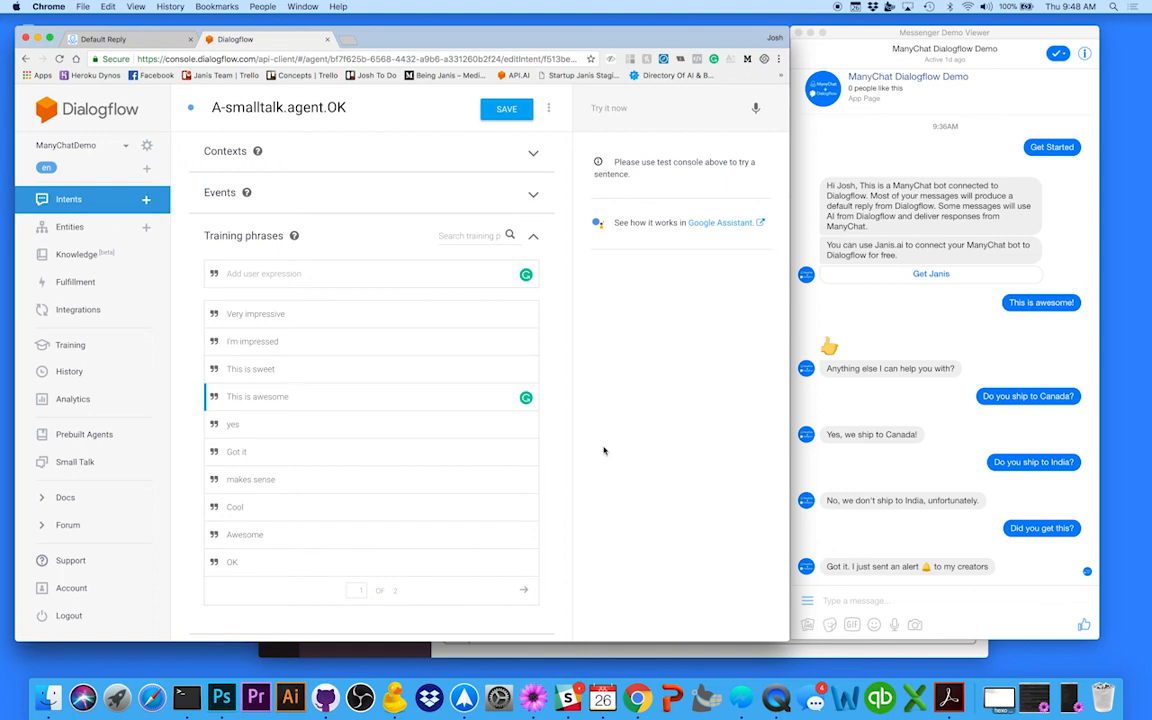
scroll(604, 451, down, 10)
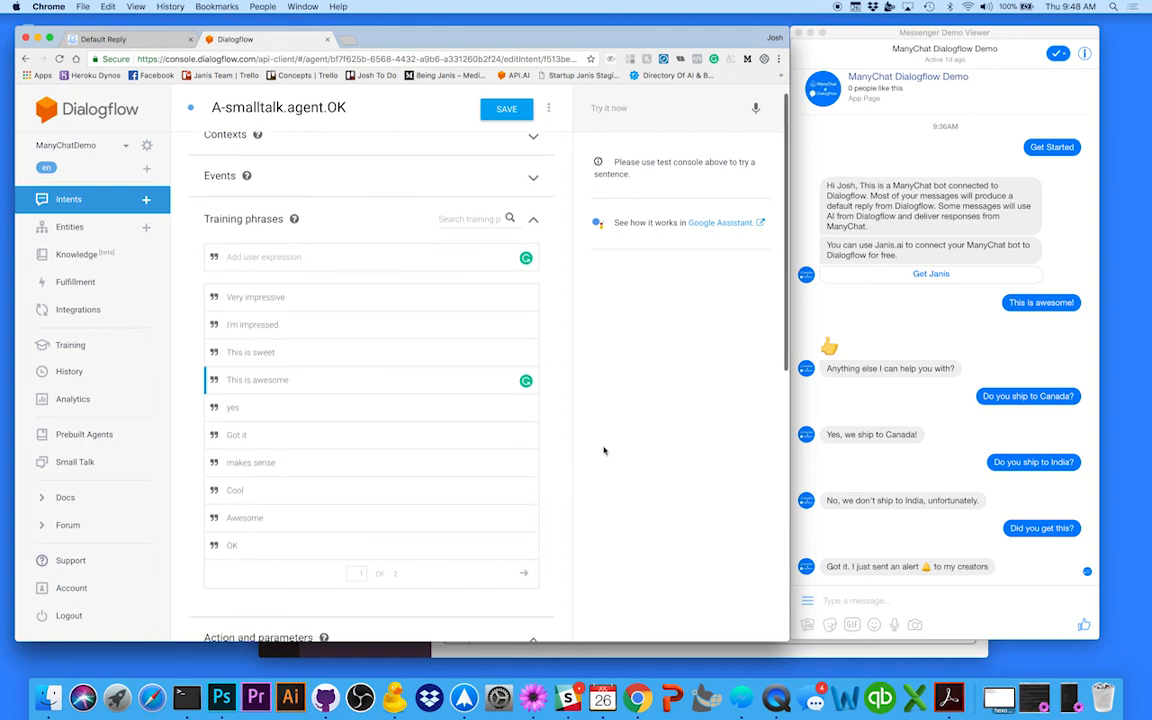